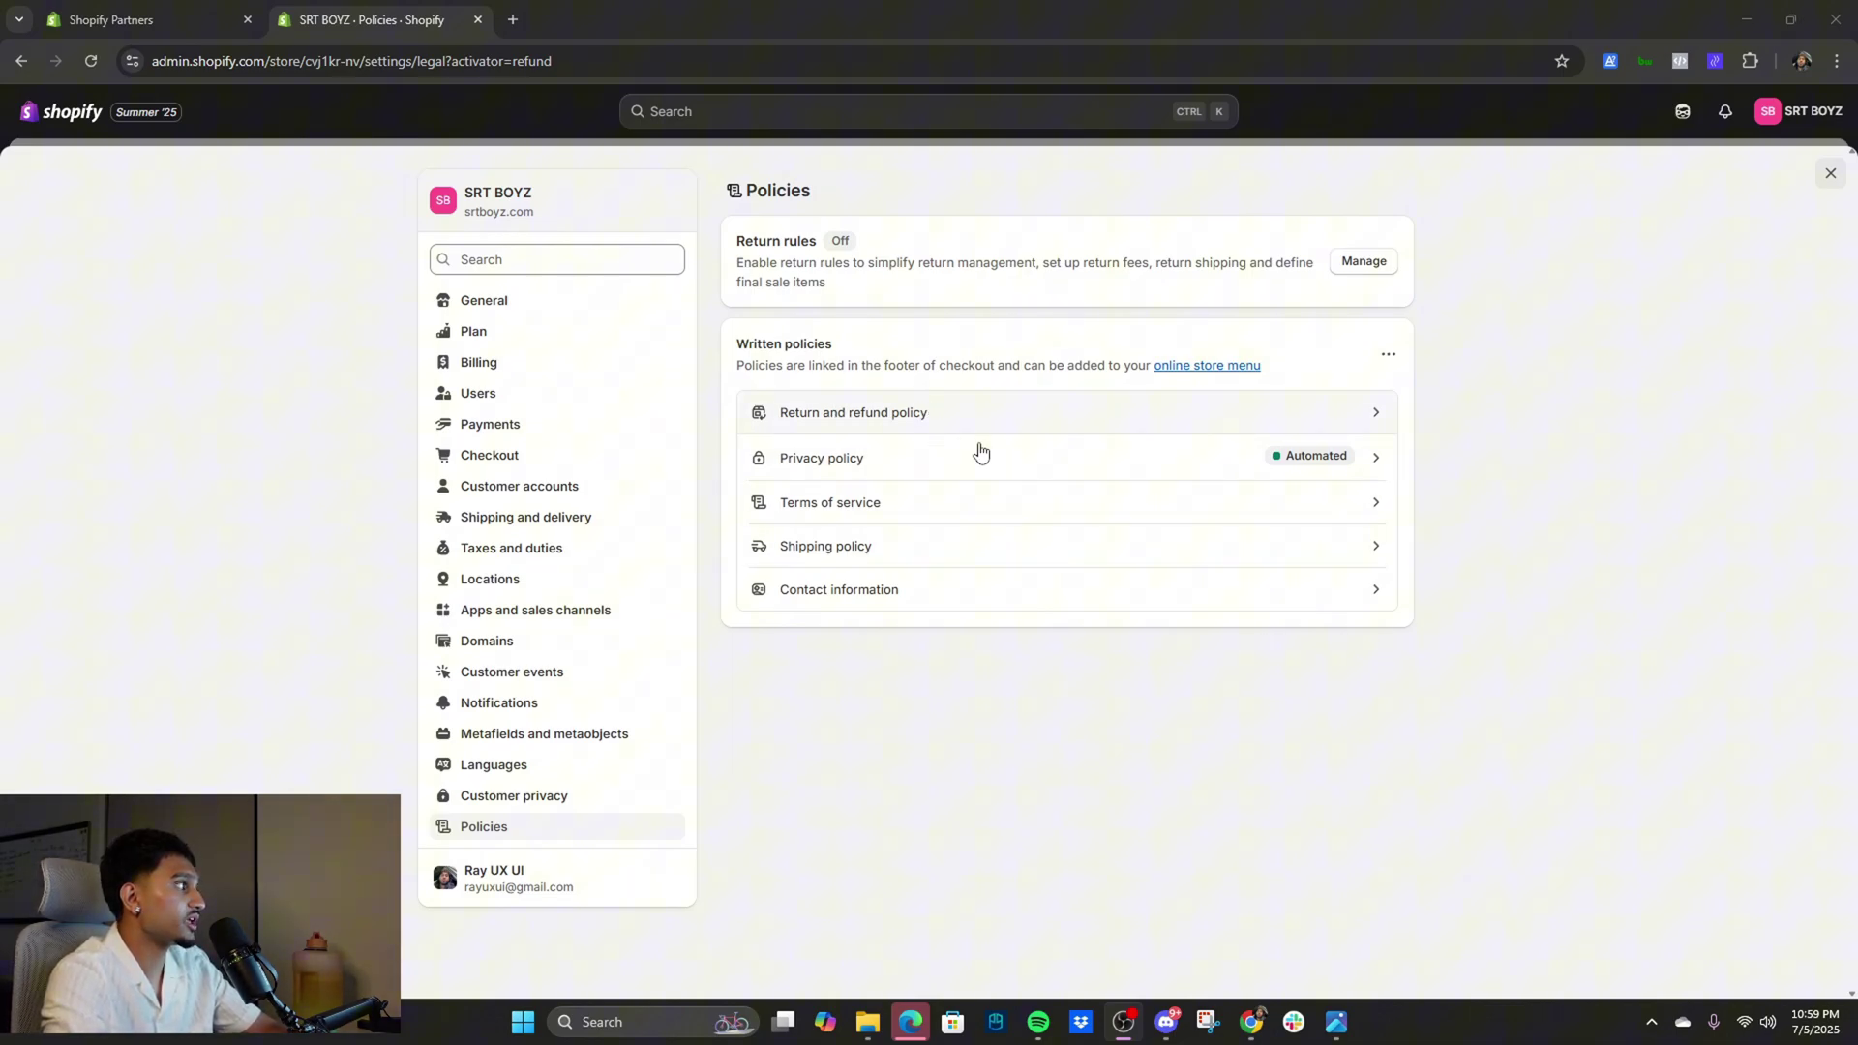
Open the return and refund policy and read the damaged-items section and 48-hour deadline
click(935, 429)
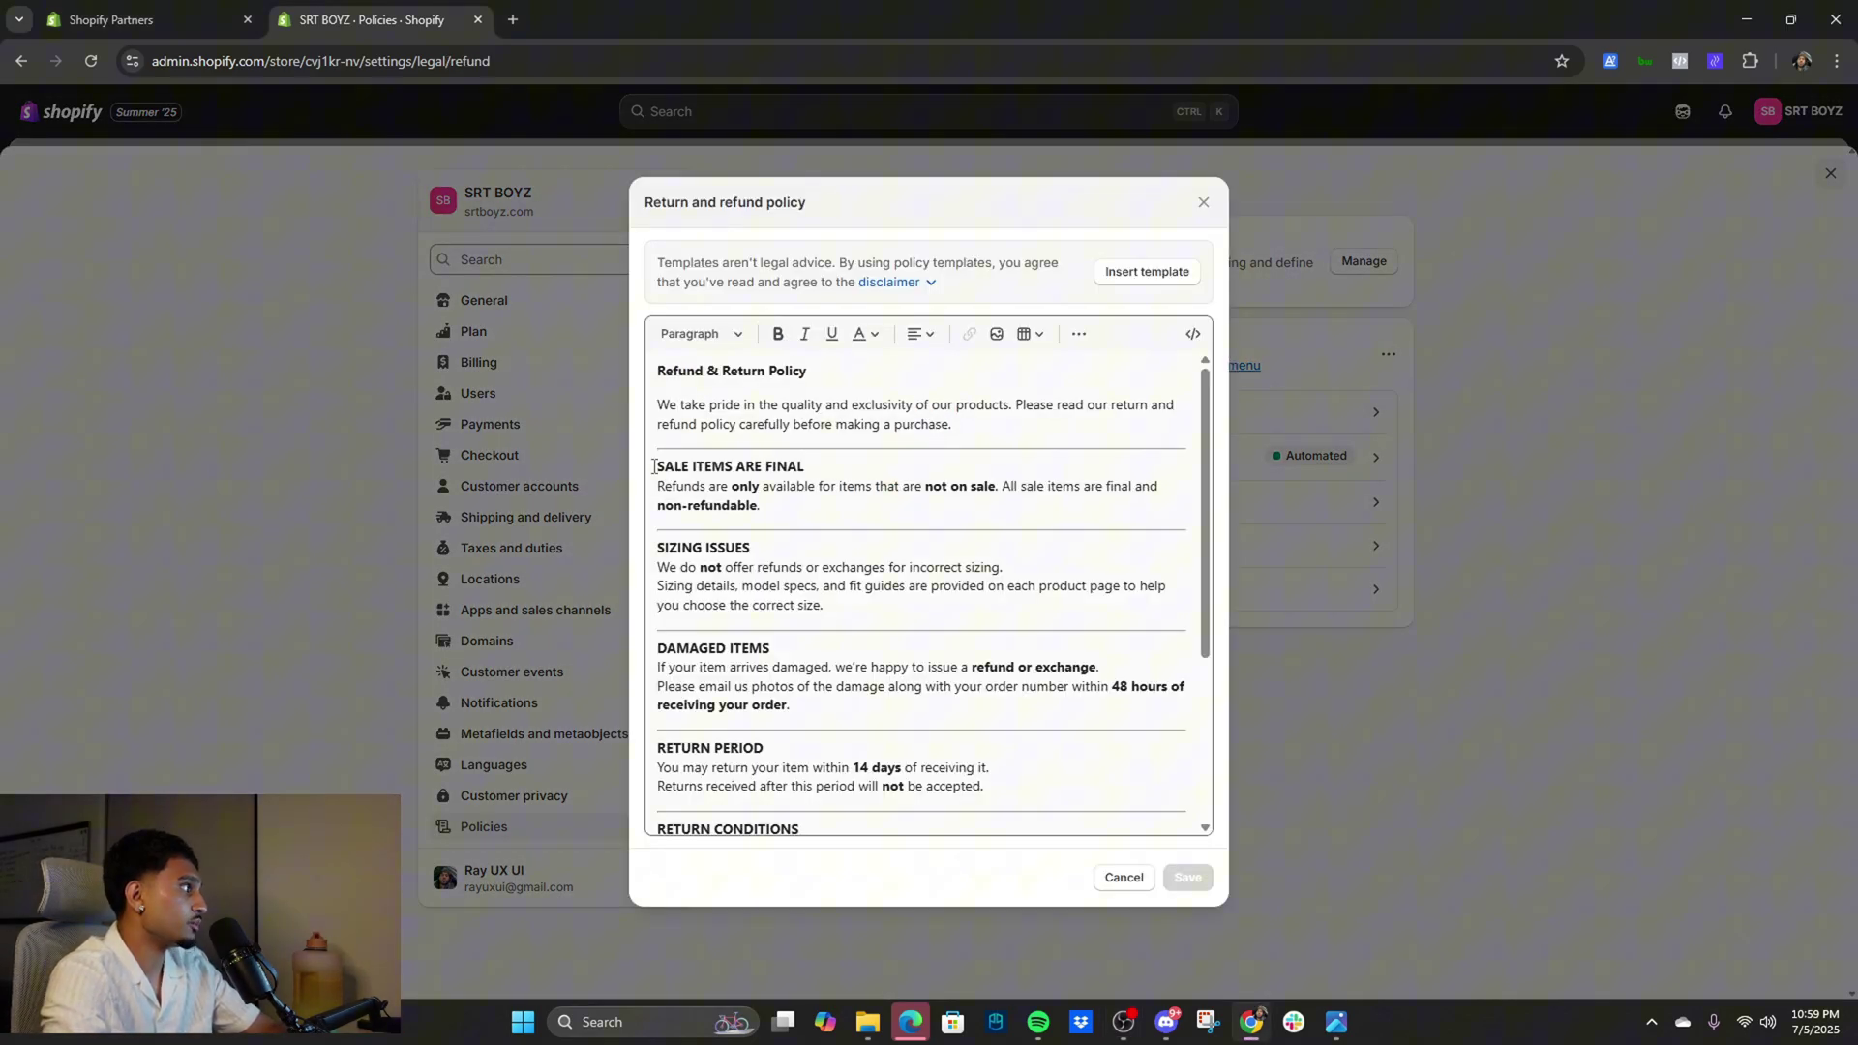
click(661, 466)
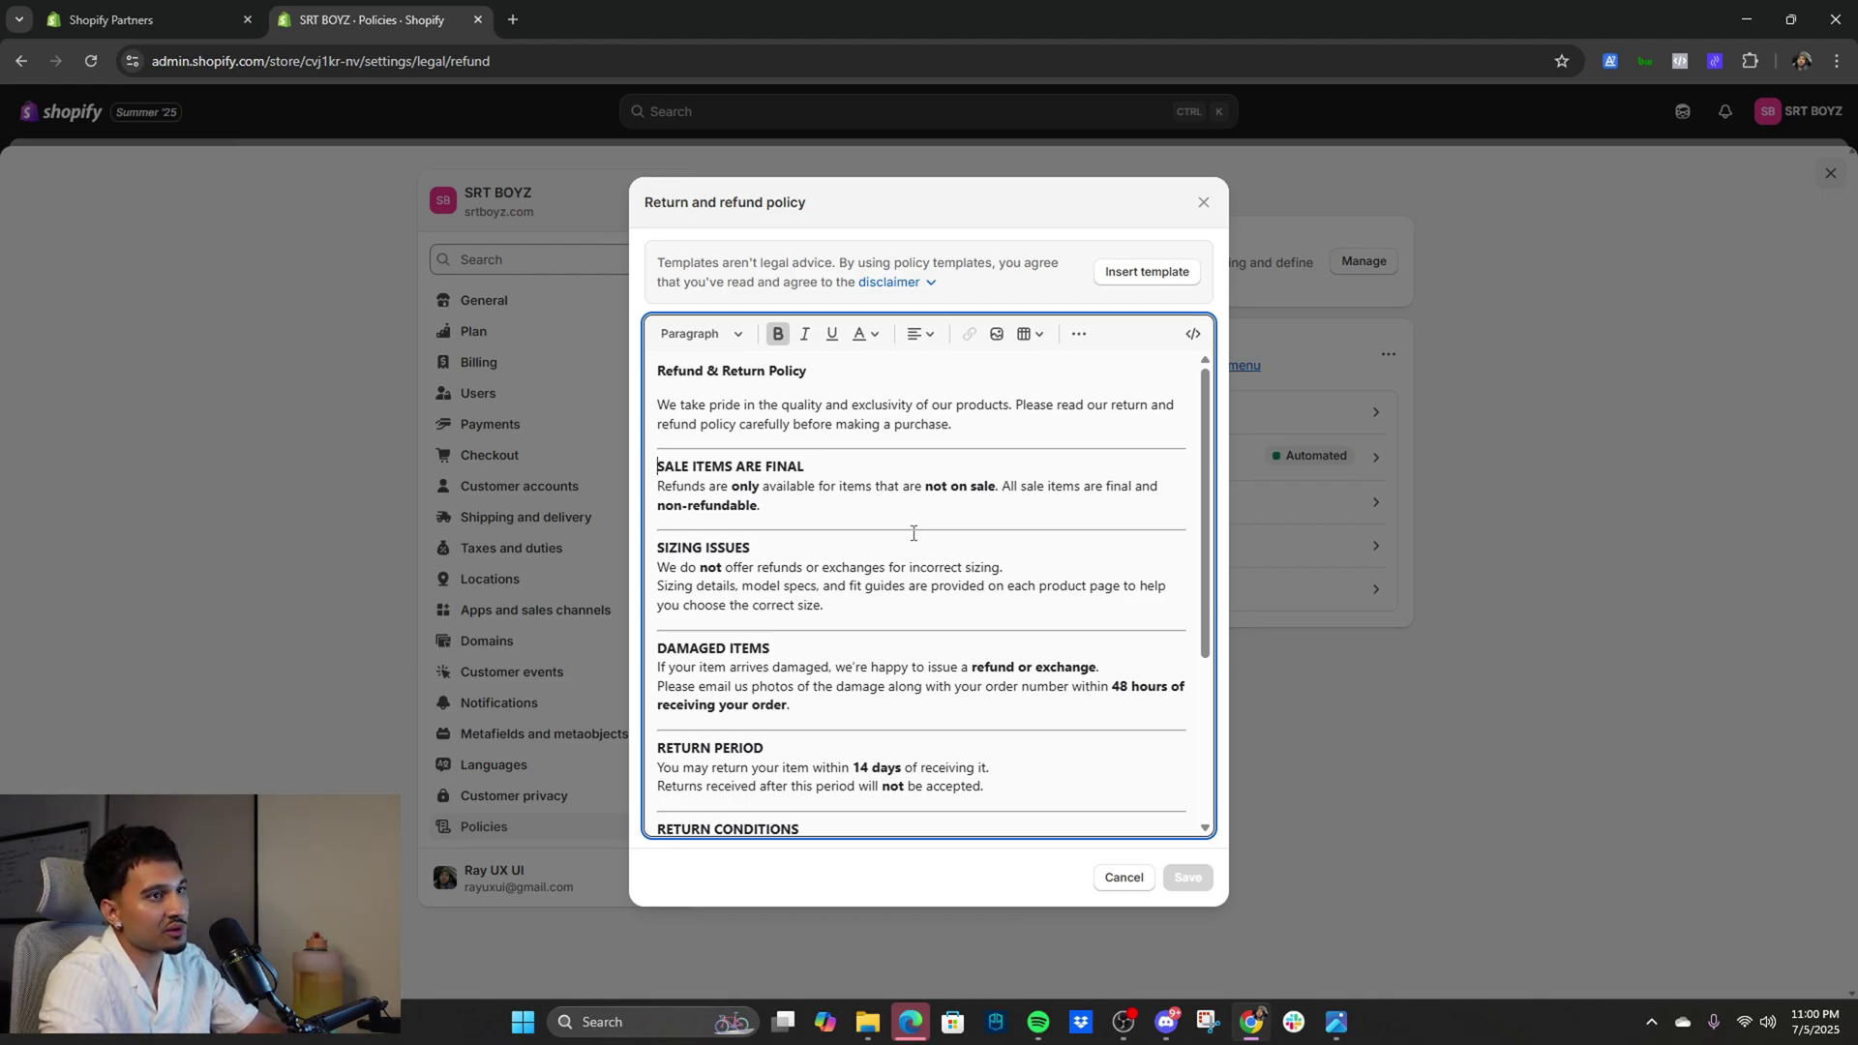
scroll(913, 533, down, 1)
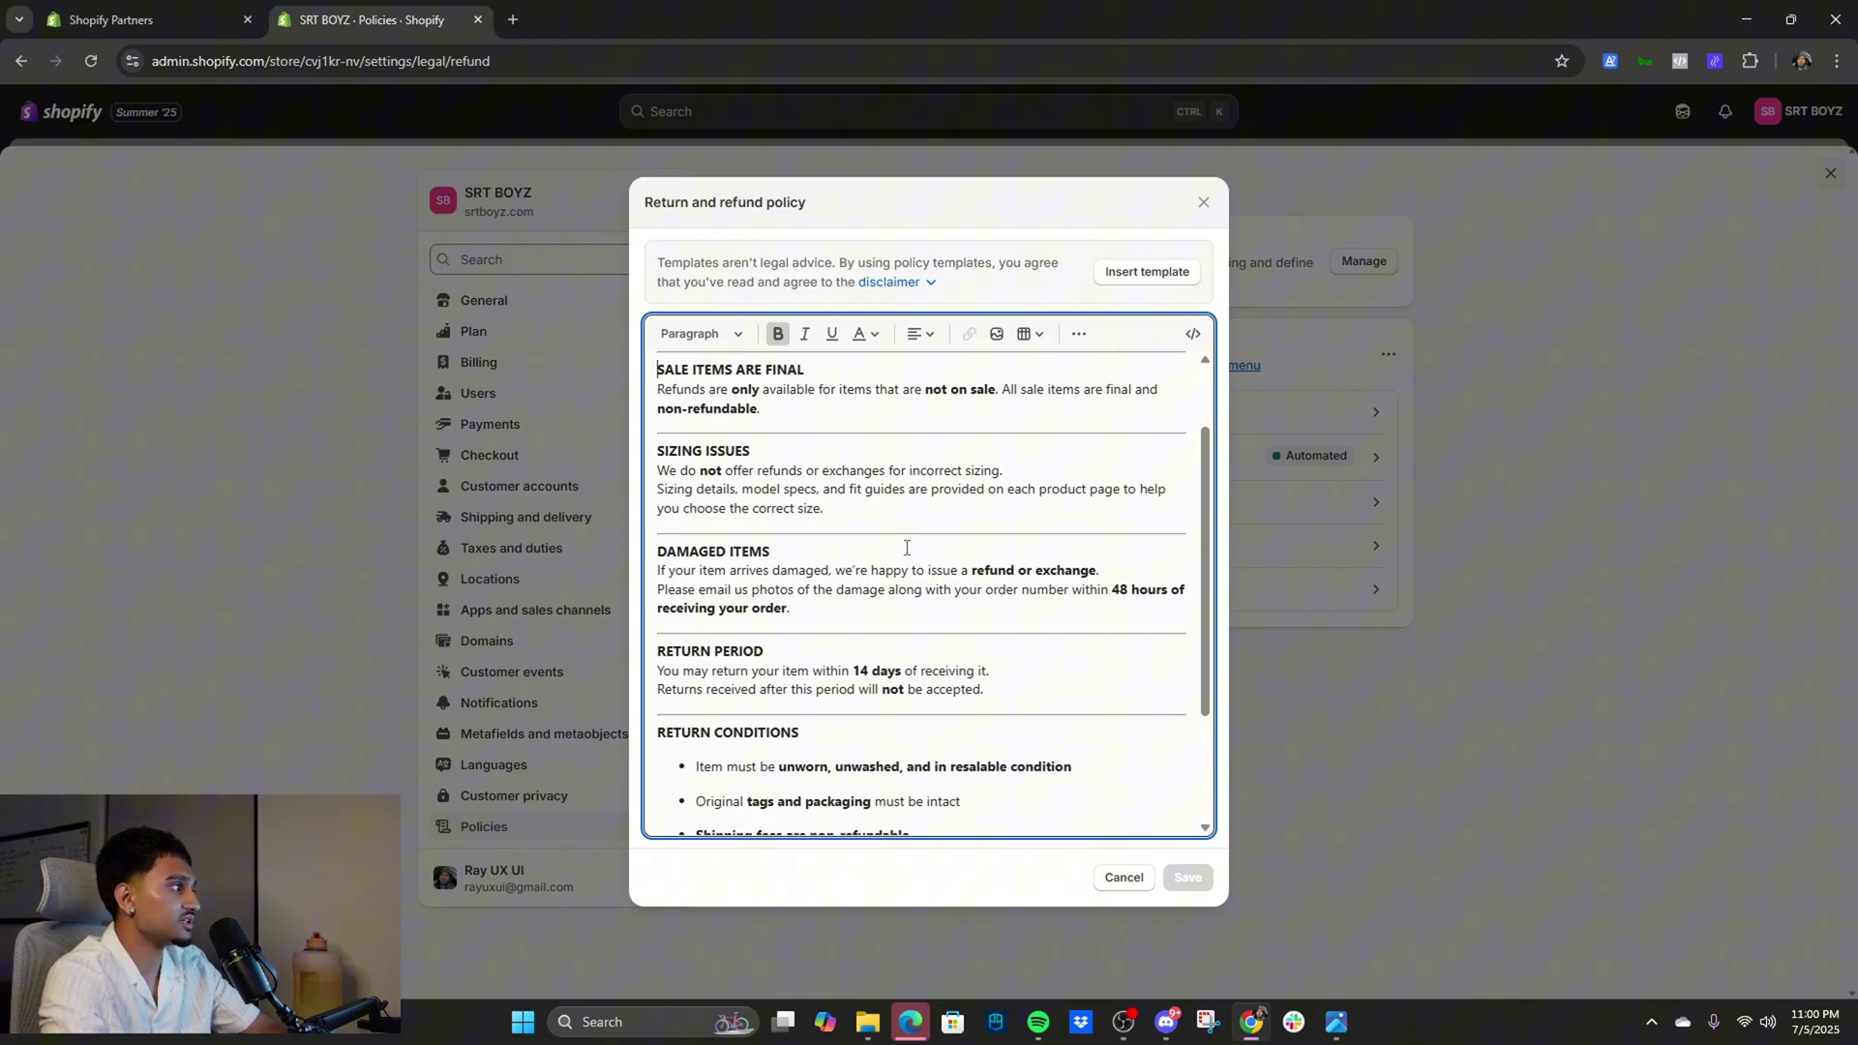
scroll(907, 541, down, 1)
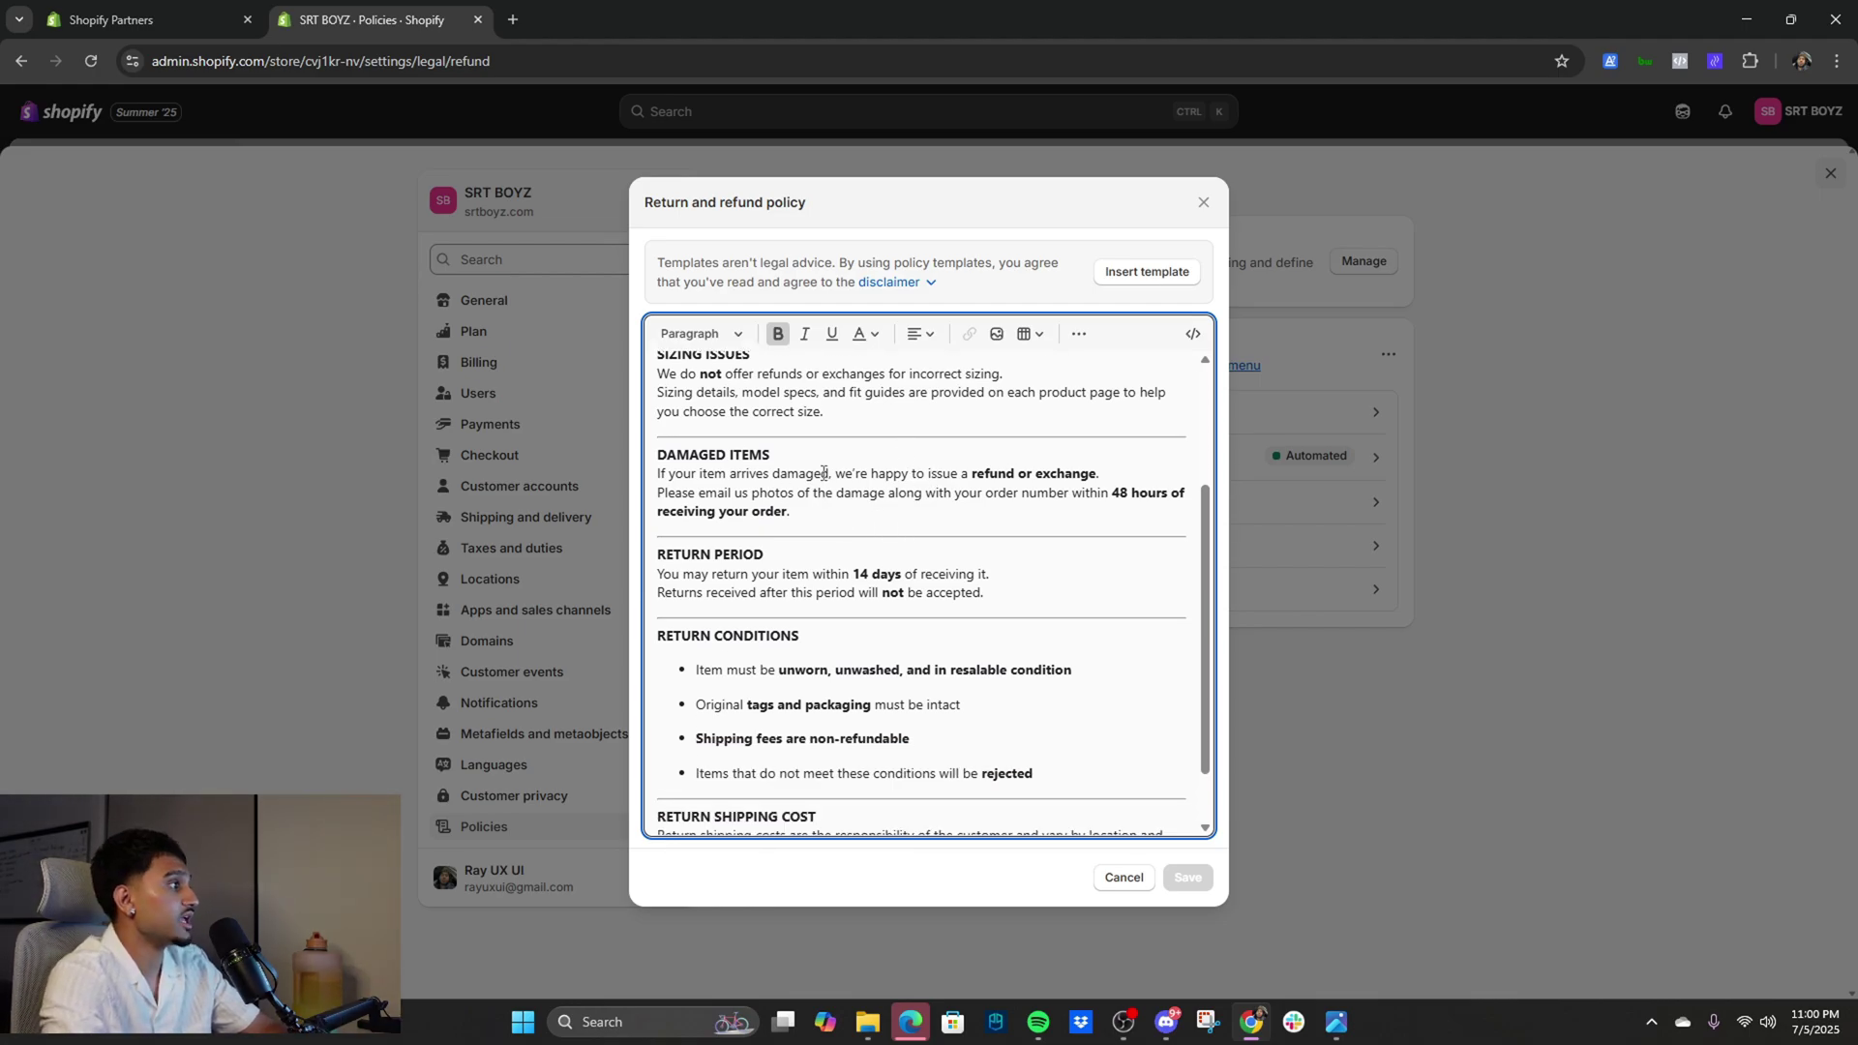
drag(675, 474, 738, 455)
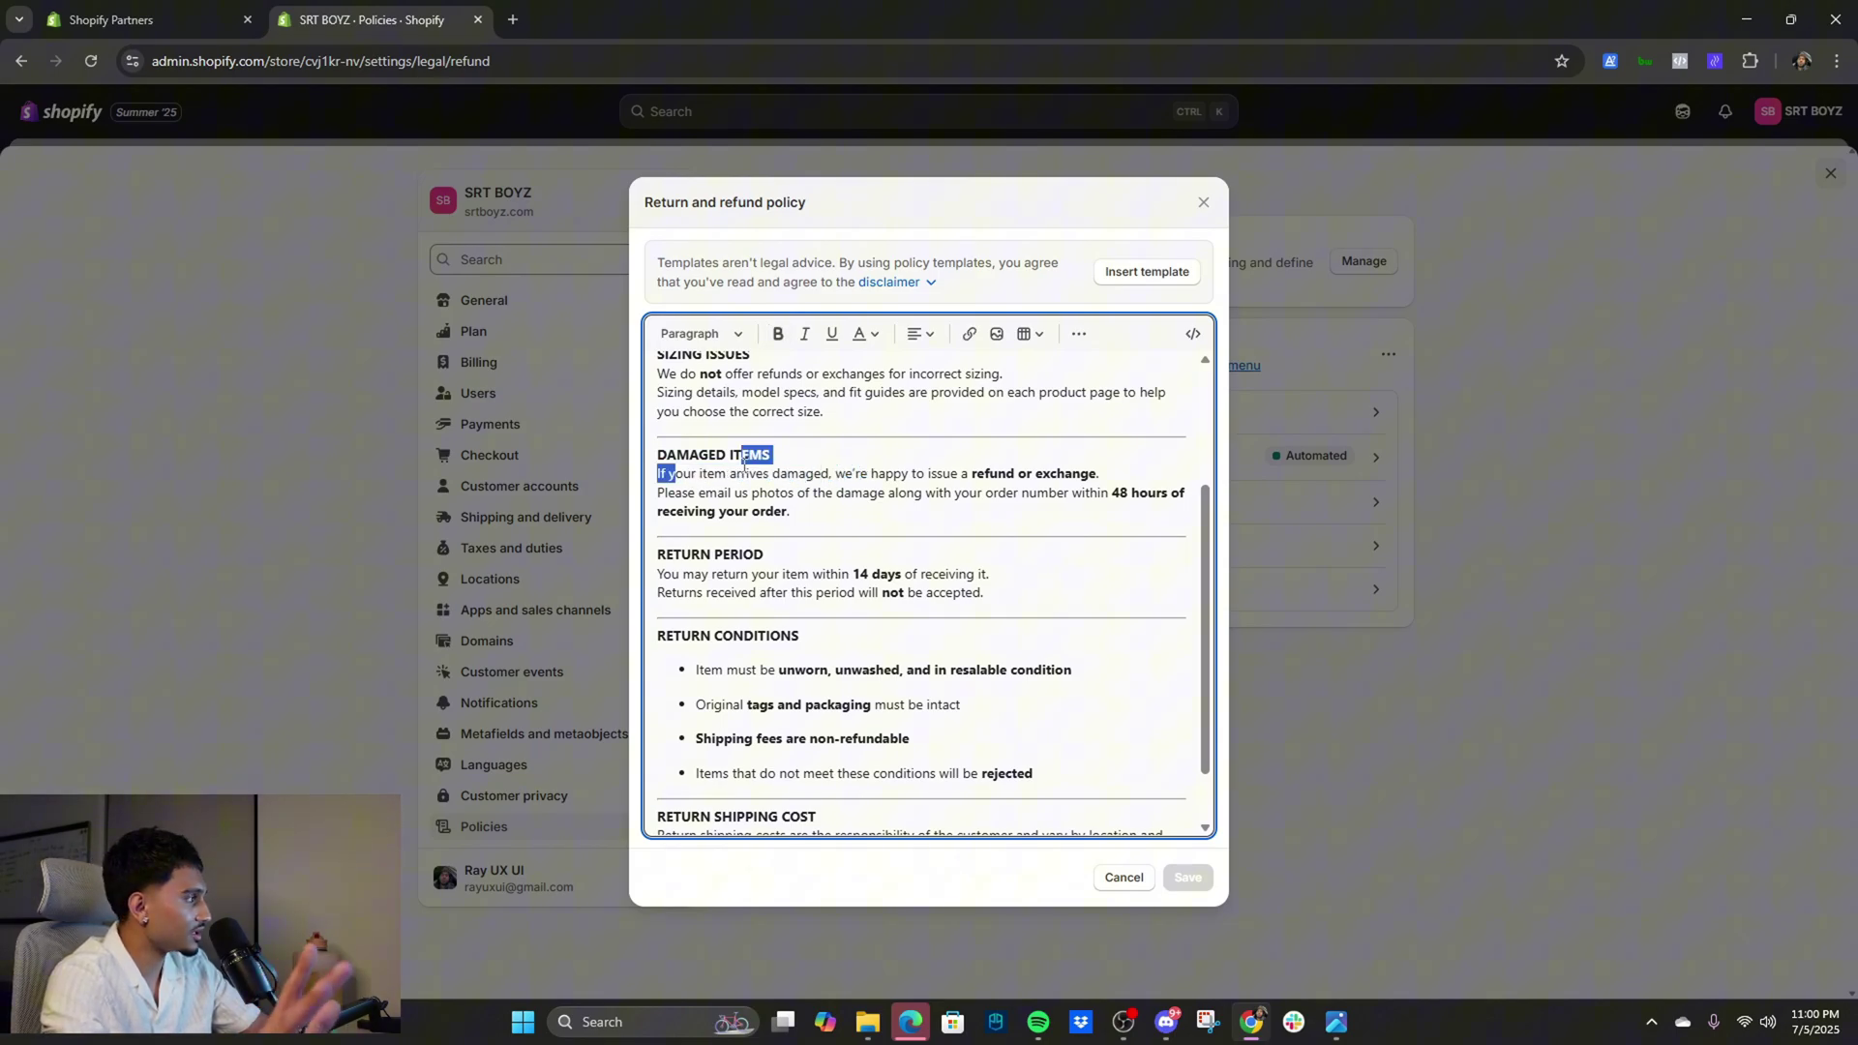
click(693, 489)
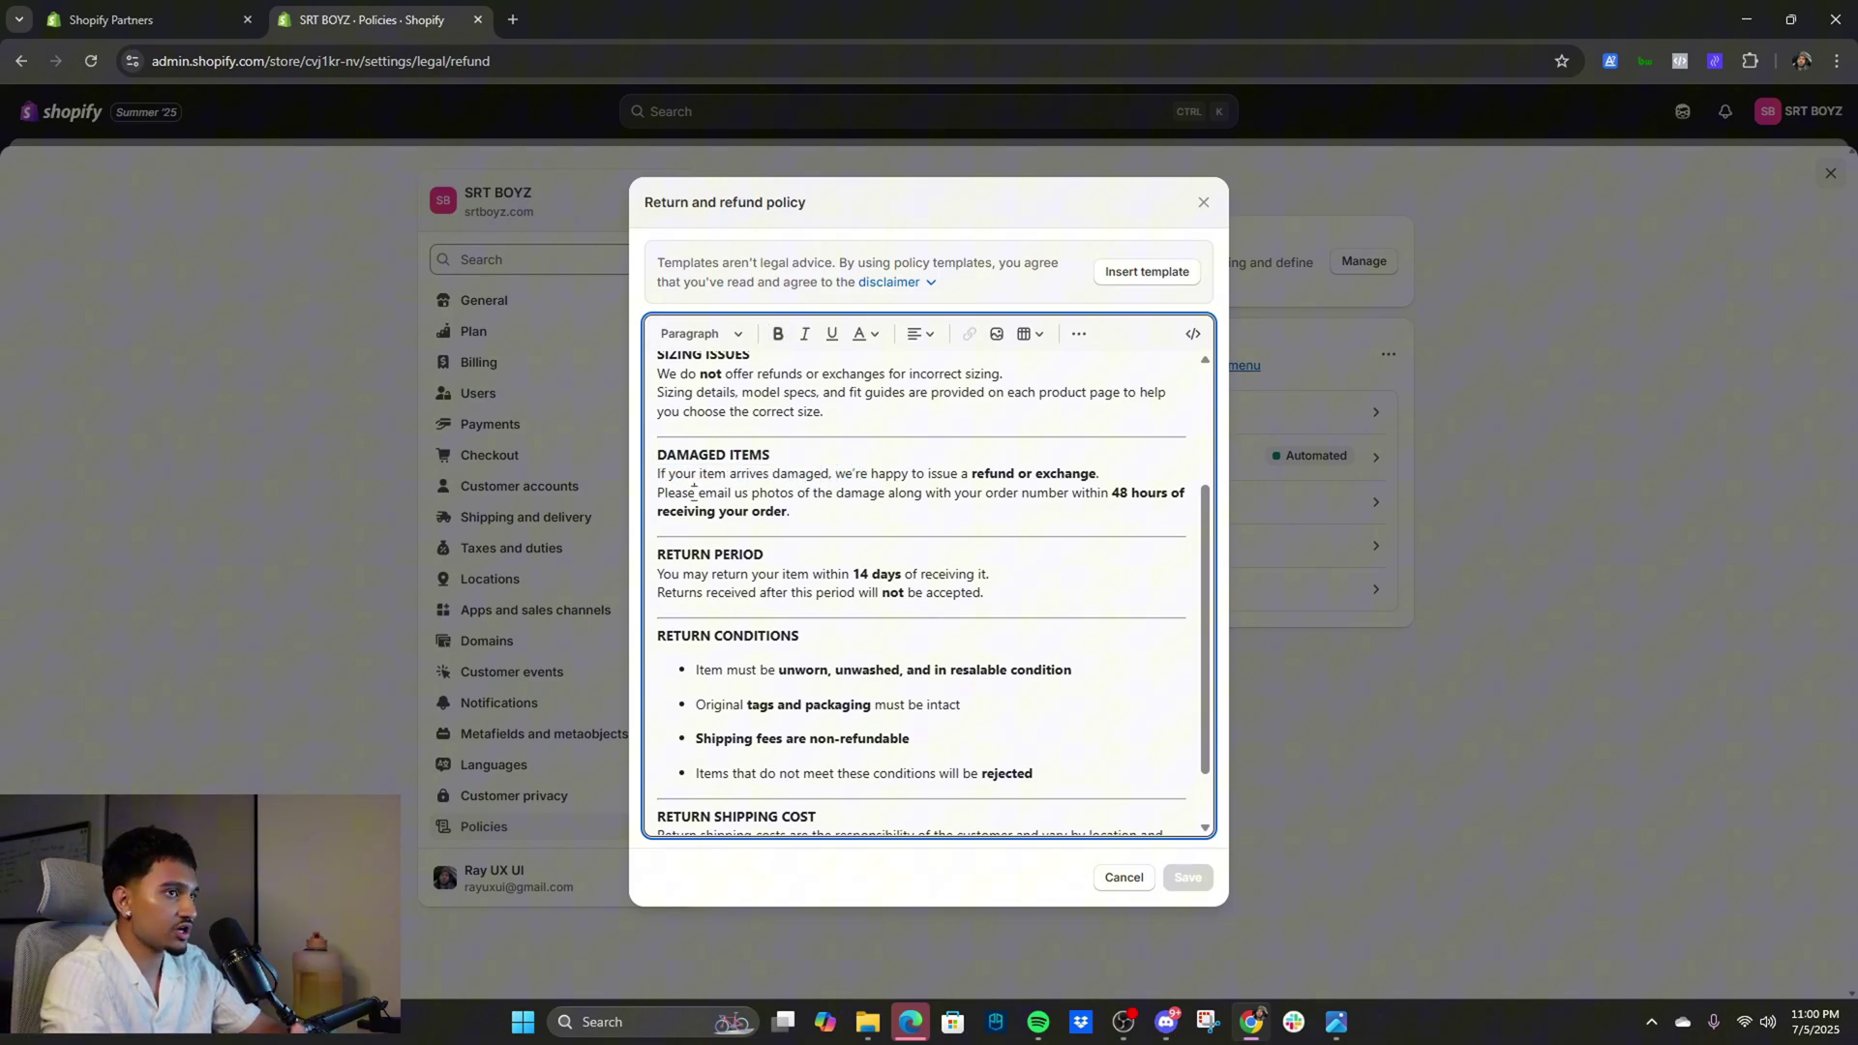
drag(1108, 494, 1161, 493)
click(1156, 493)
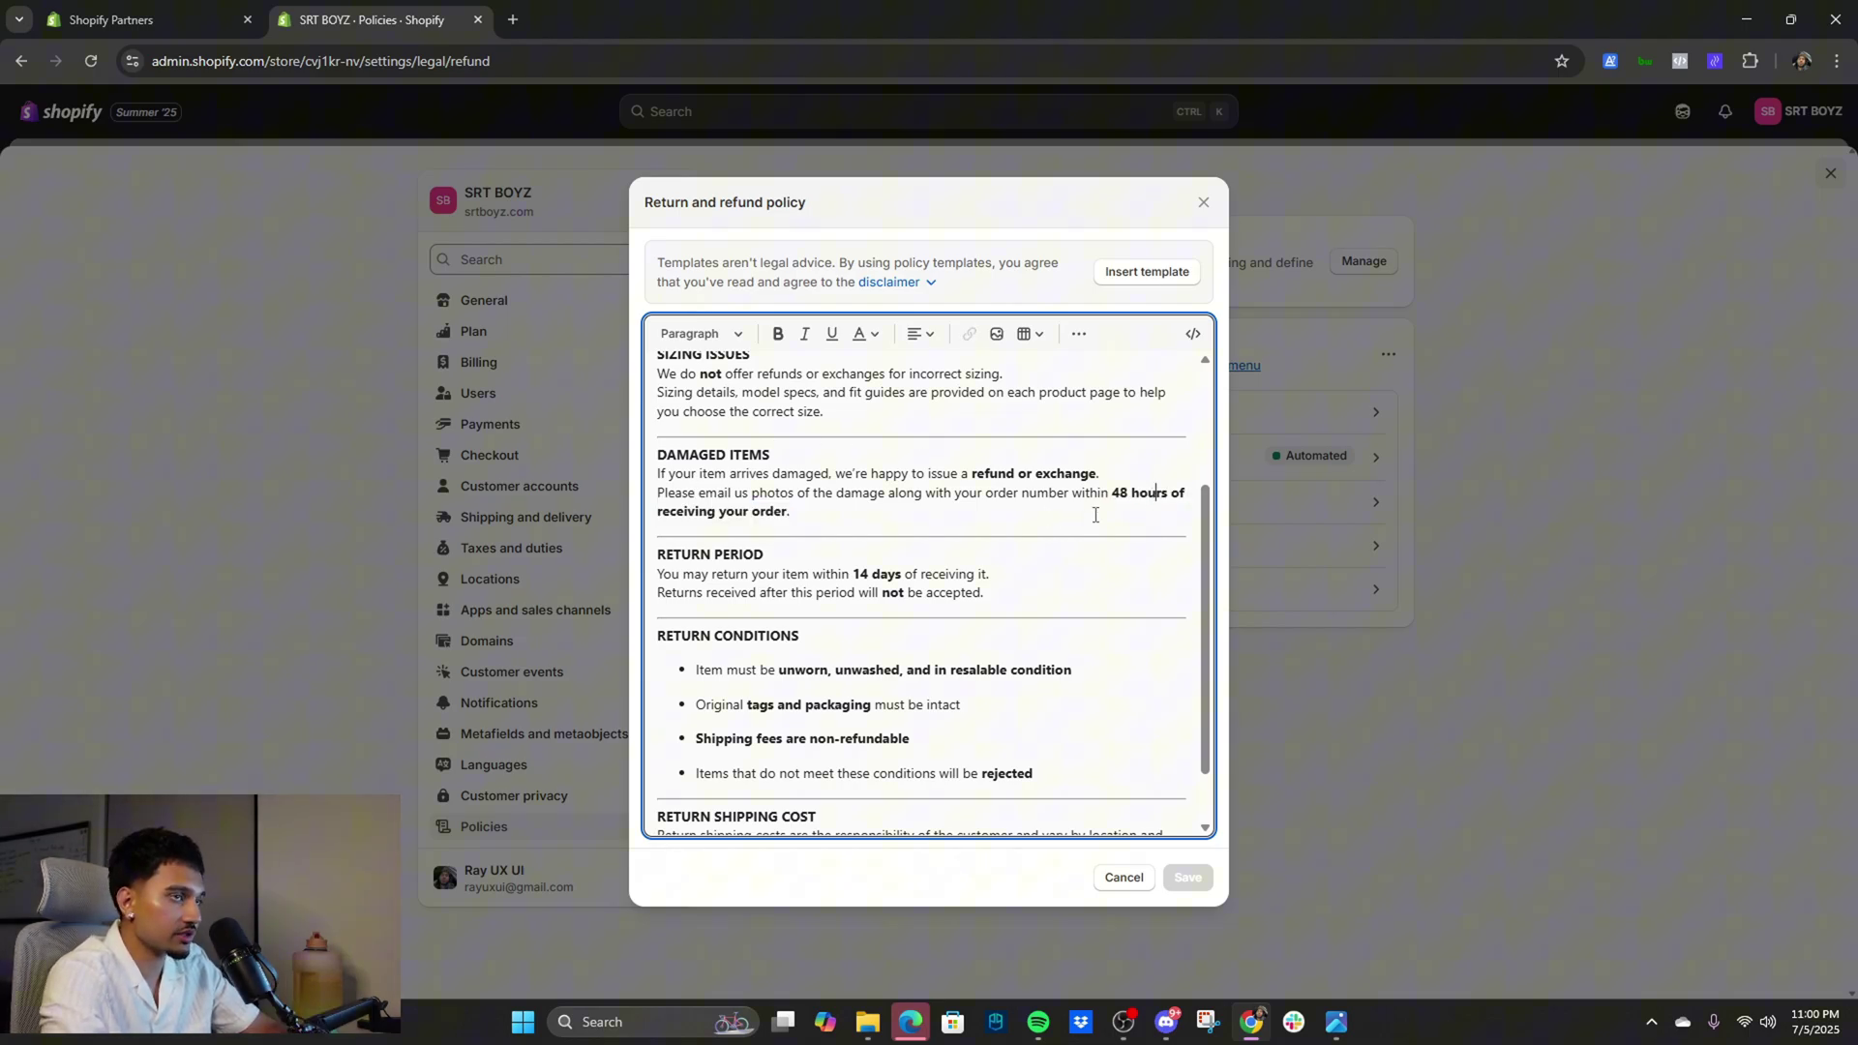
Read the return period lines and the return conditions on tags and packaging
scroll(1058, 533, down, 1)
drag(664, 520, 984, 522)
click(978, 534)
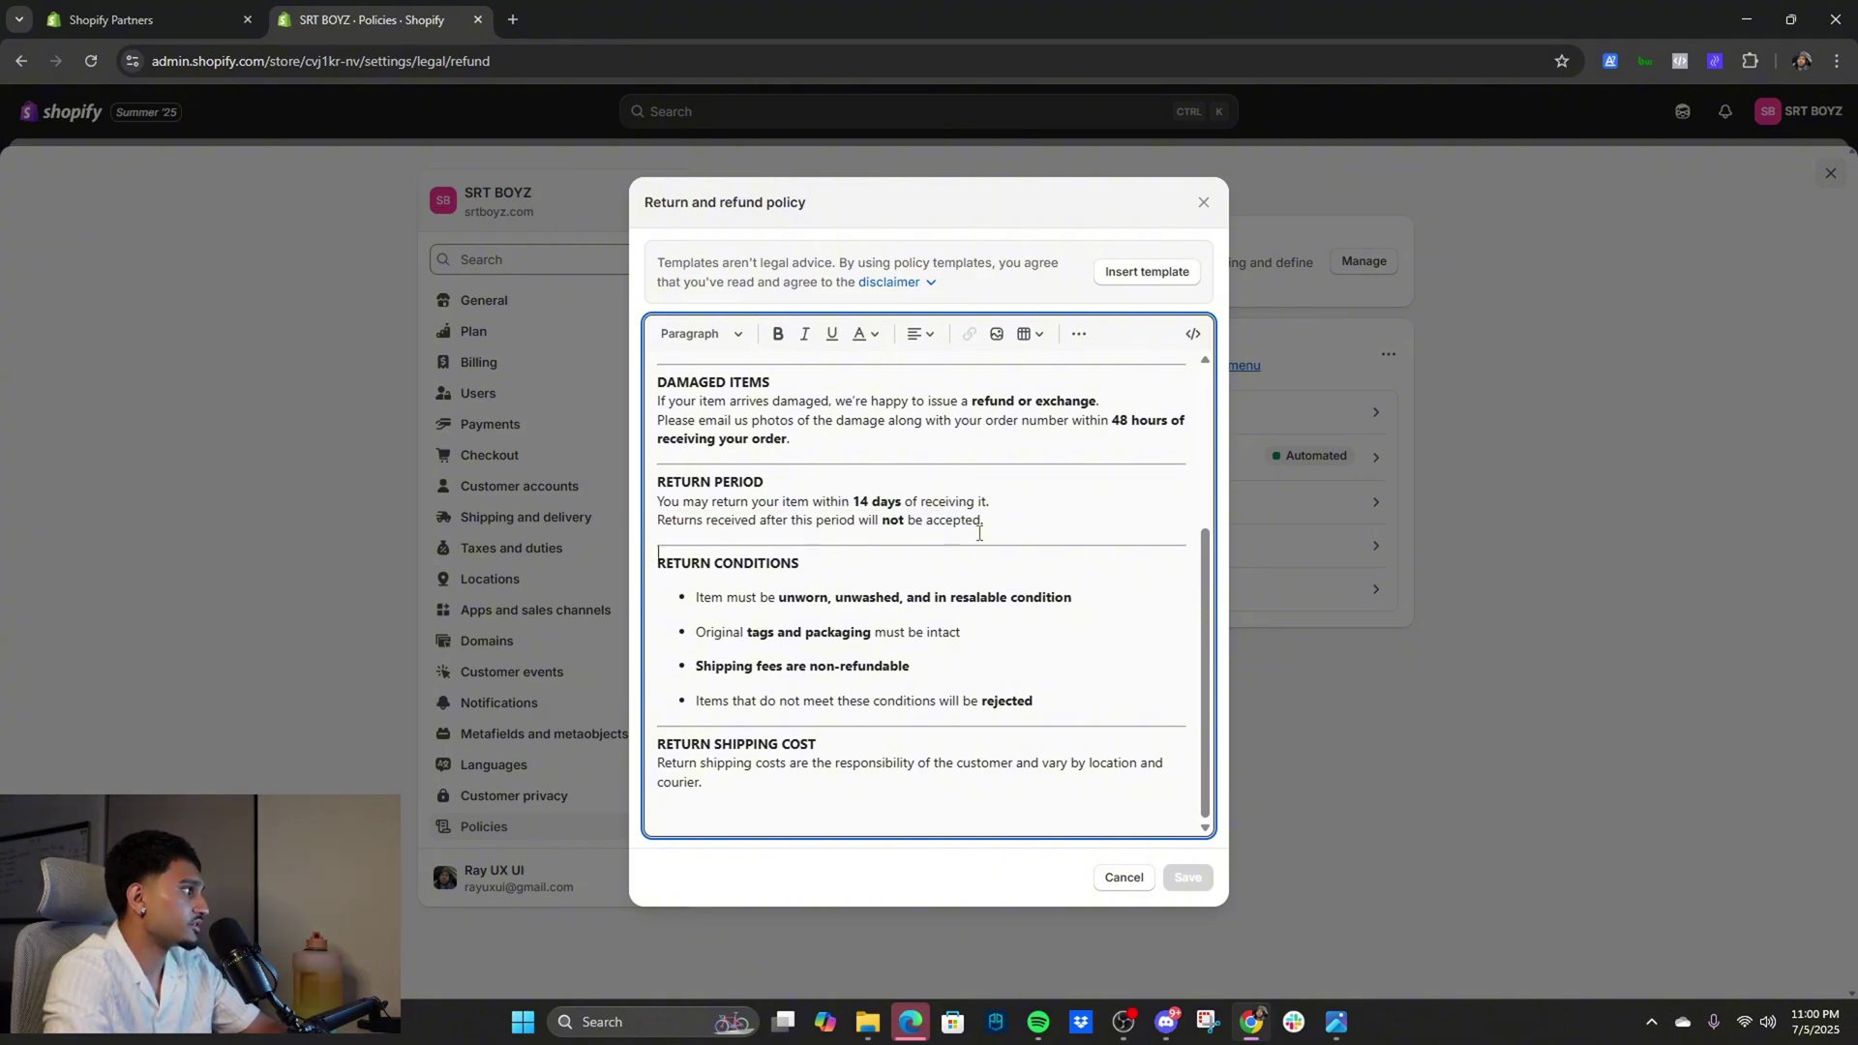
drag(682, 600, 1075, 600)
click(745, 633)
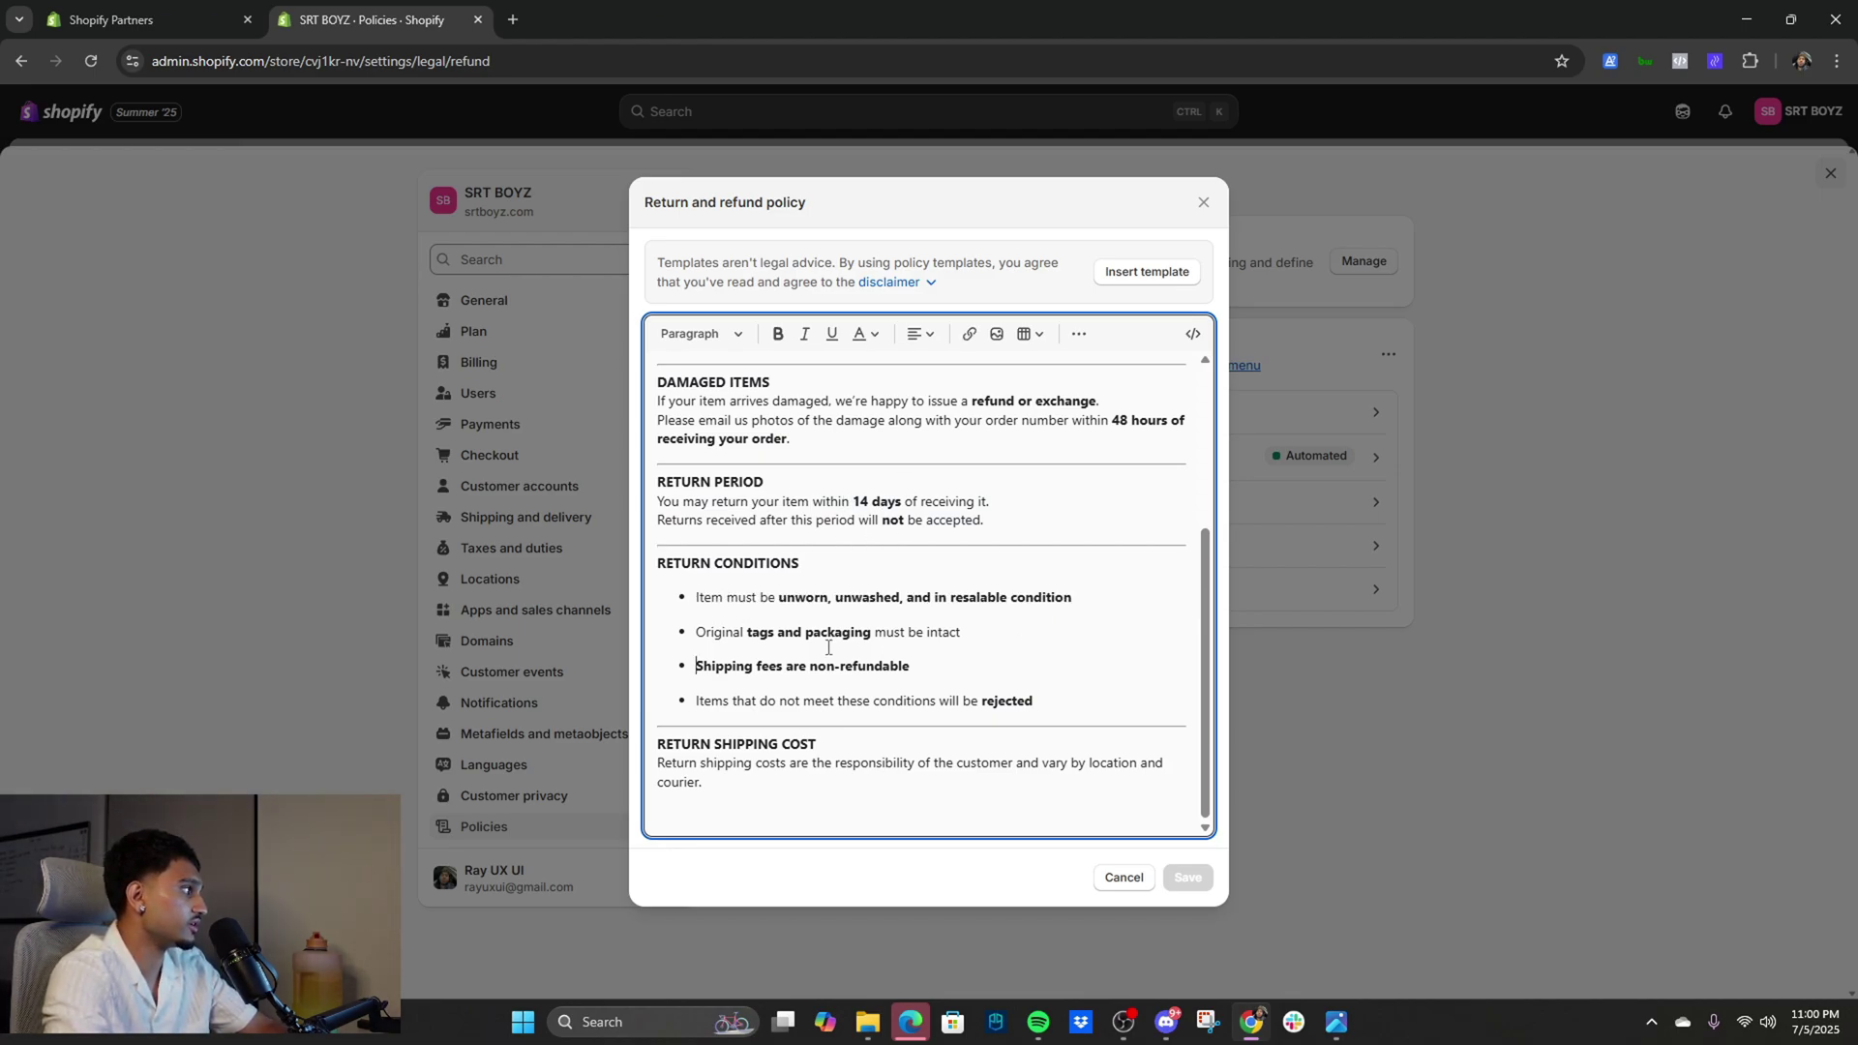
drag(762, 631, 961, 634)
click(697, 683)
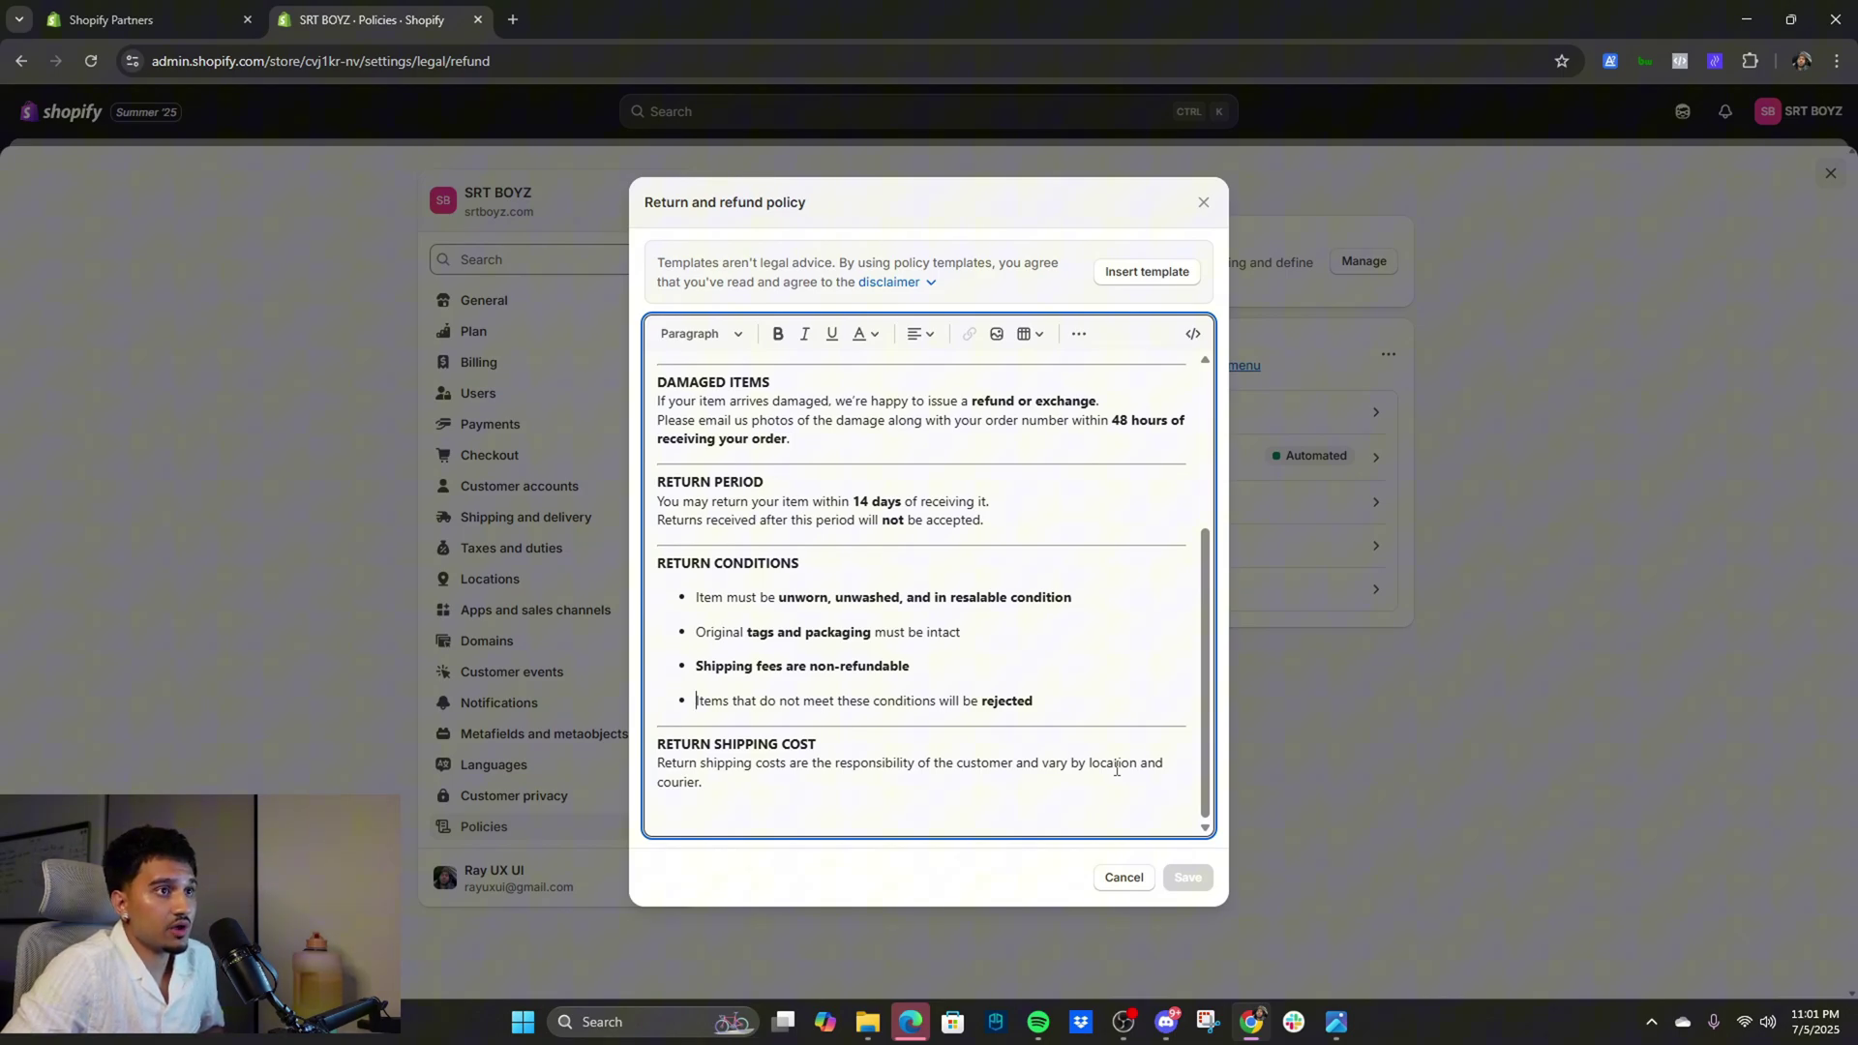
Close the refund policy unchanged, glance over the terms of service, and open the shipping policy
click(1203, 201)
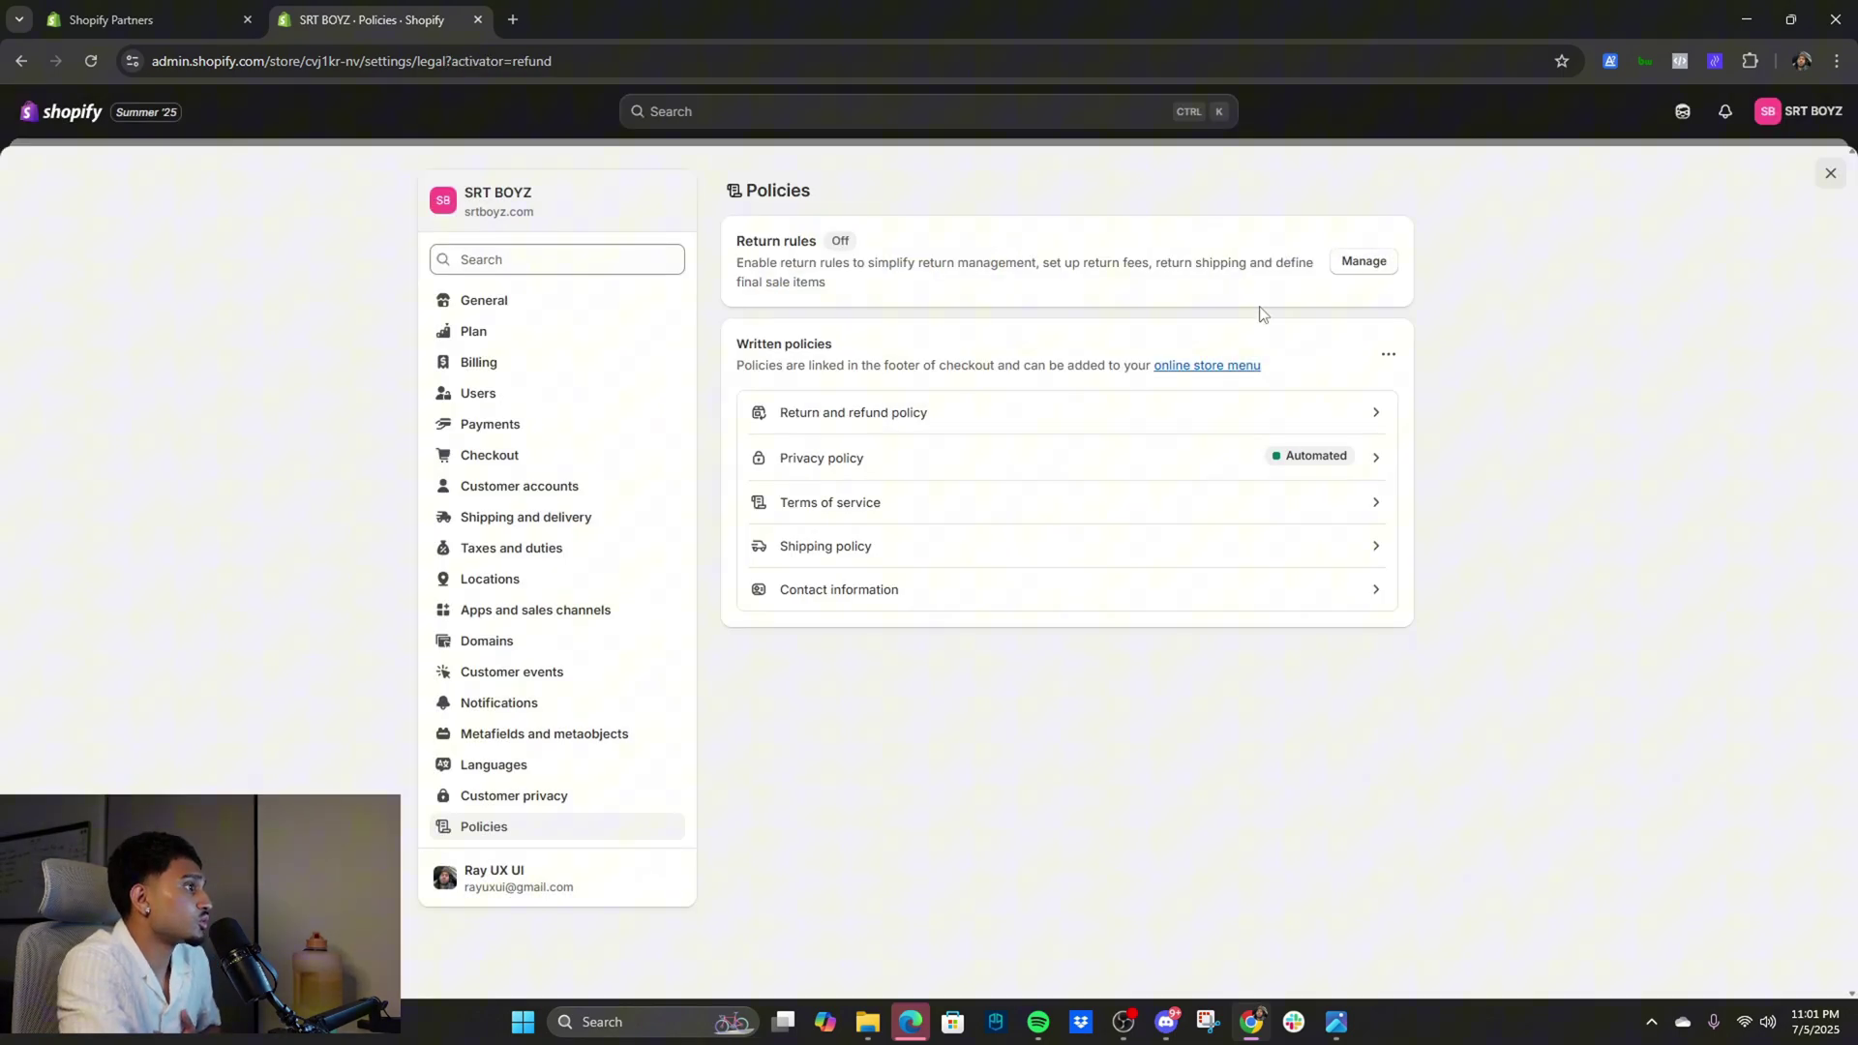
click(1086, 529)
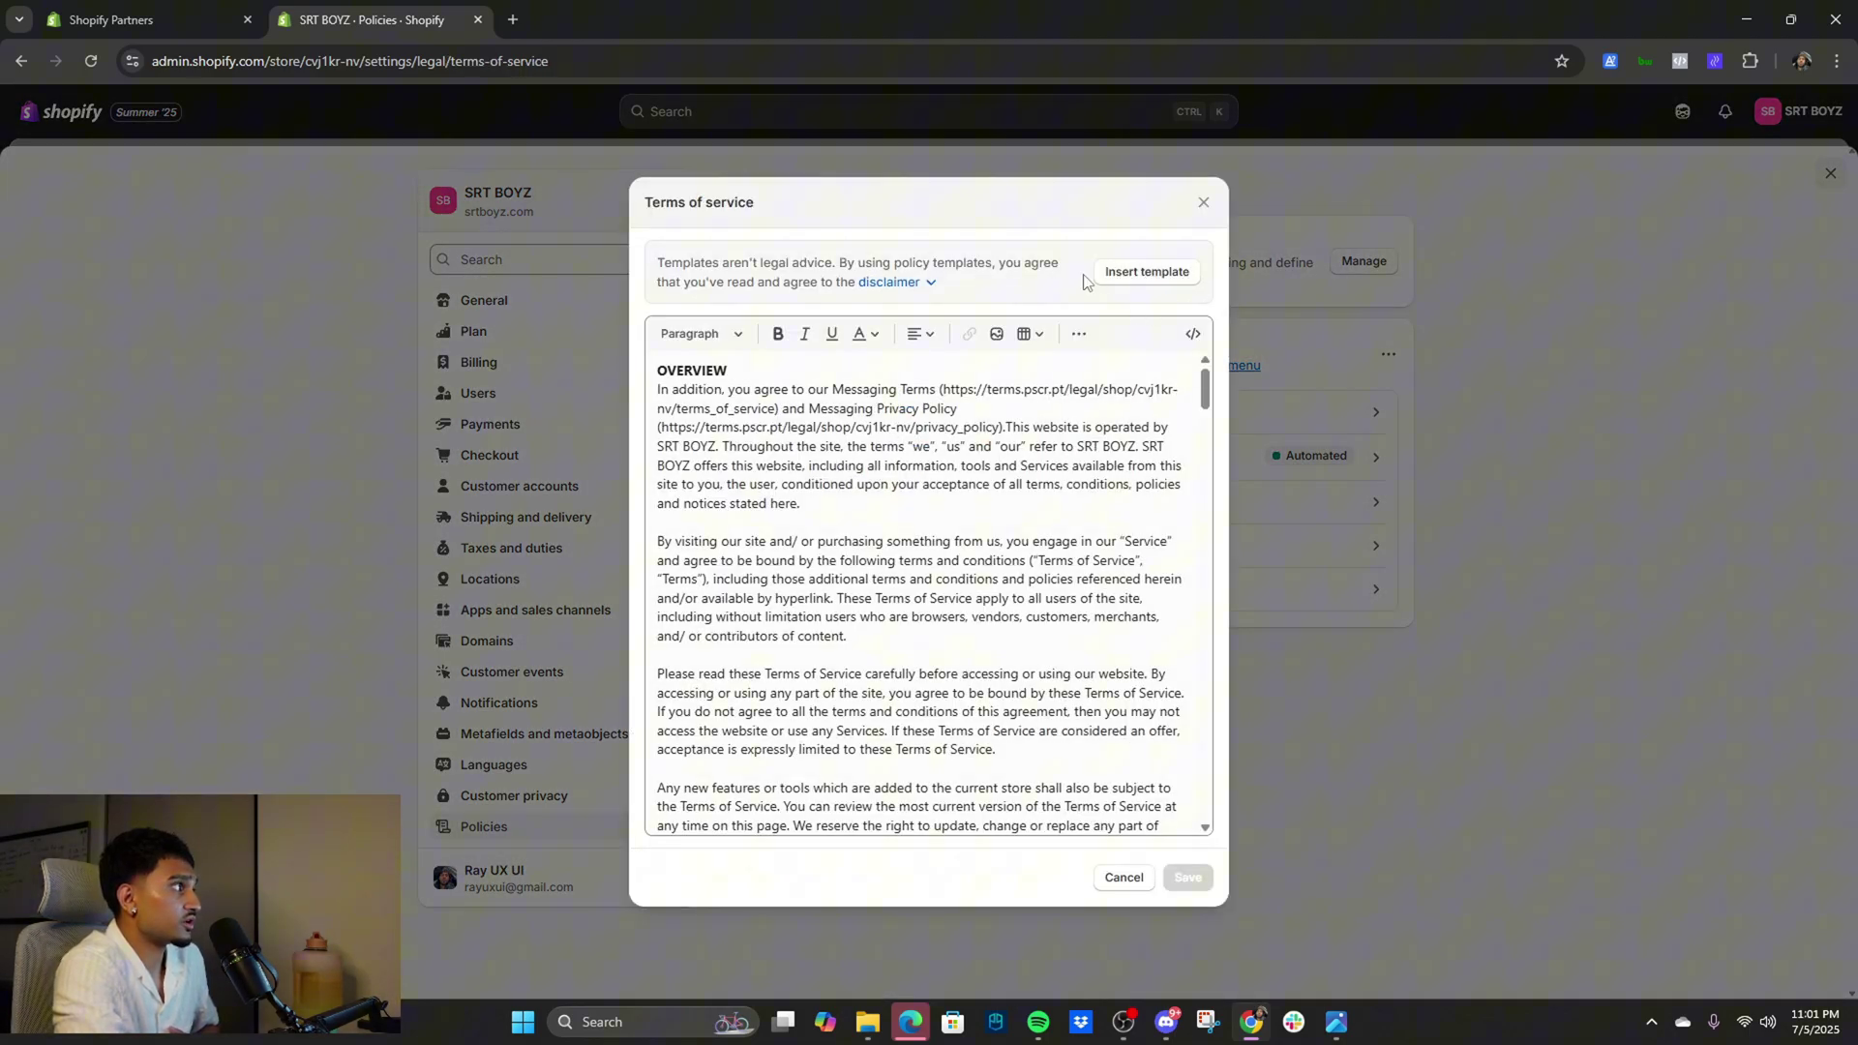
click(1203, 202)
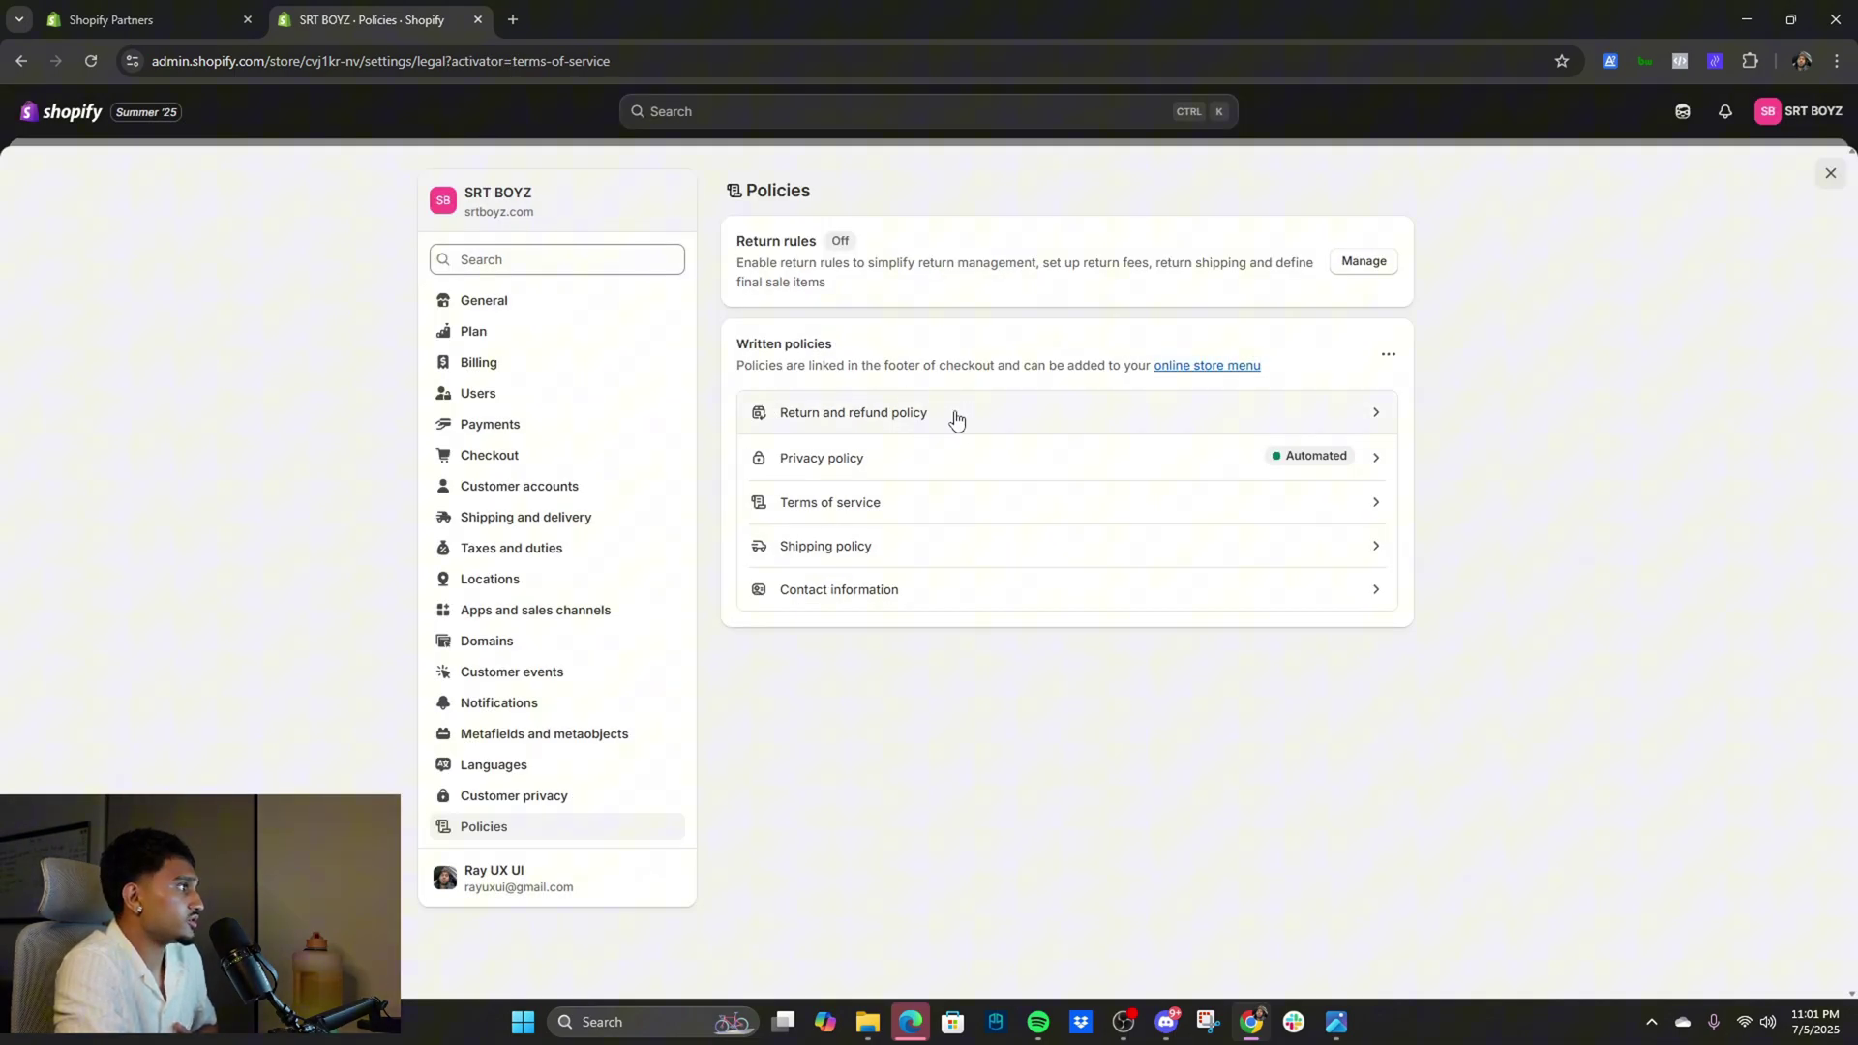
click(880, 548)
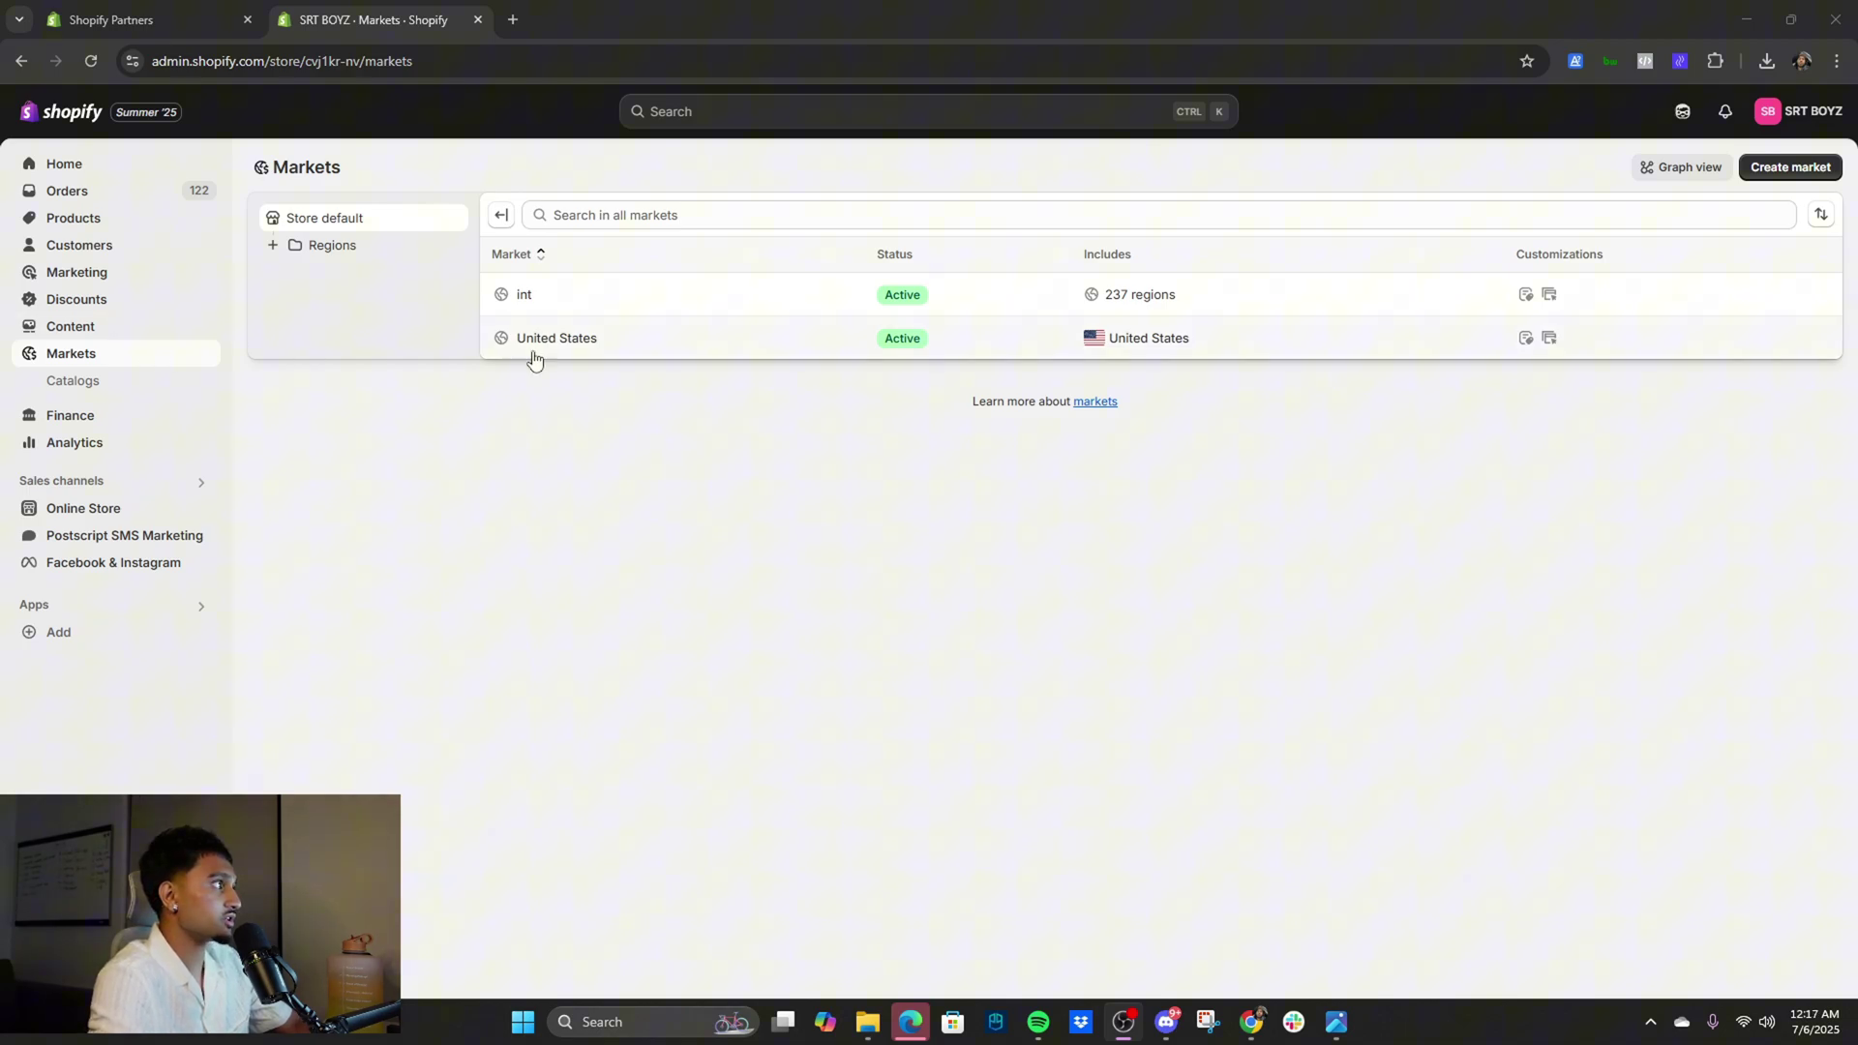
Start a new market, then abandon it and return to the Markets list
click(1790, 166)
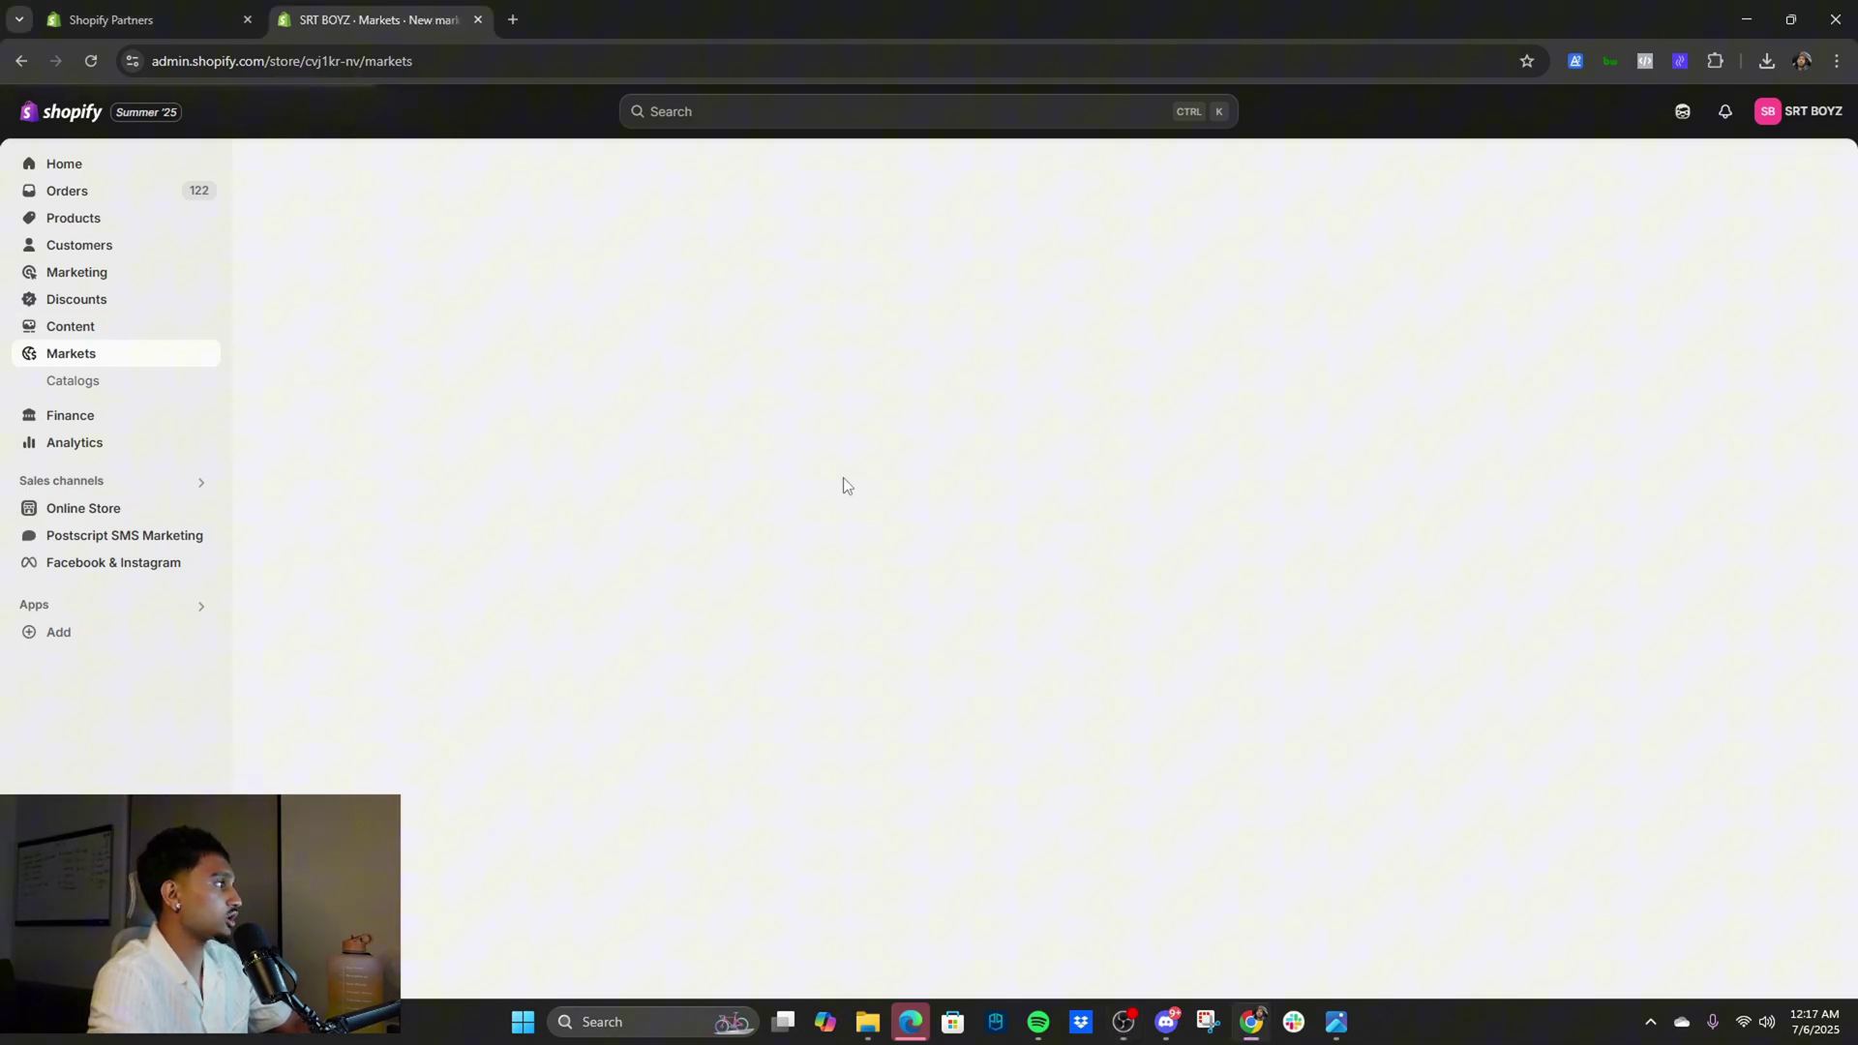
click(719, 250)
click(591, 167)
Open the int market and browse its full country list, dismissing the selection unchanged
click(614, 296)
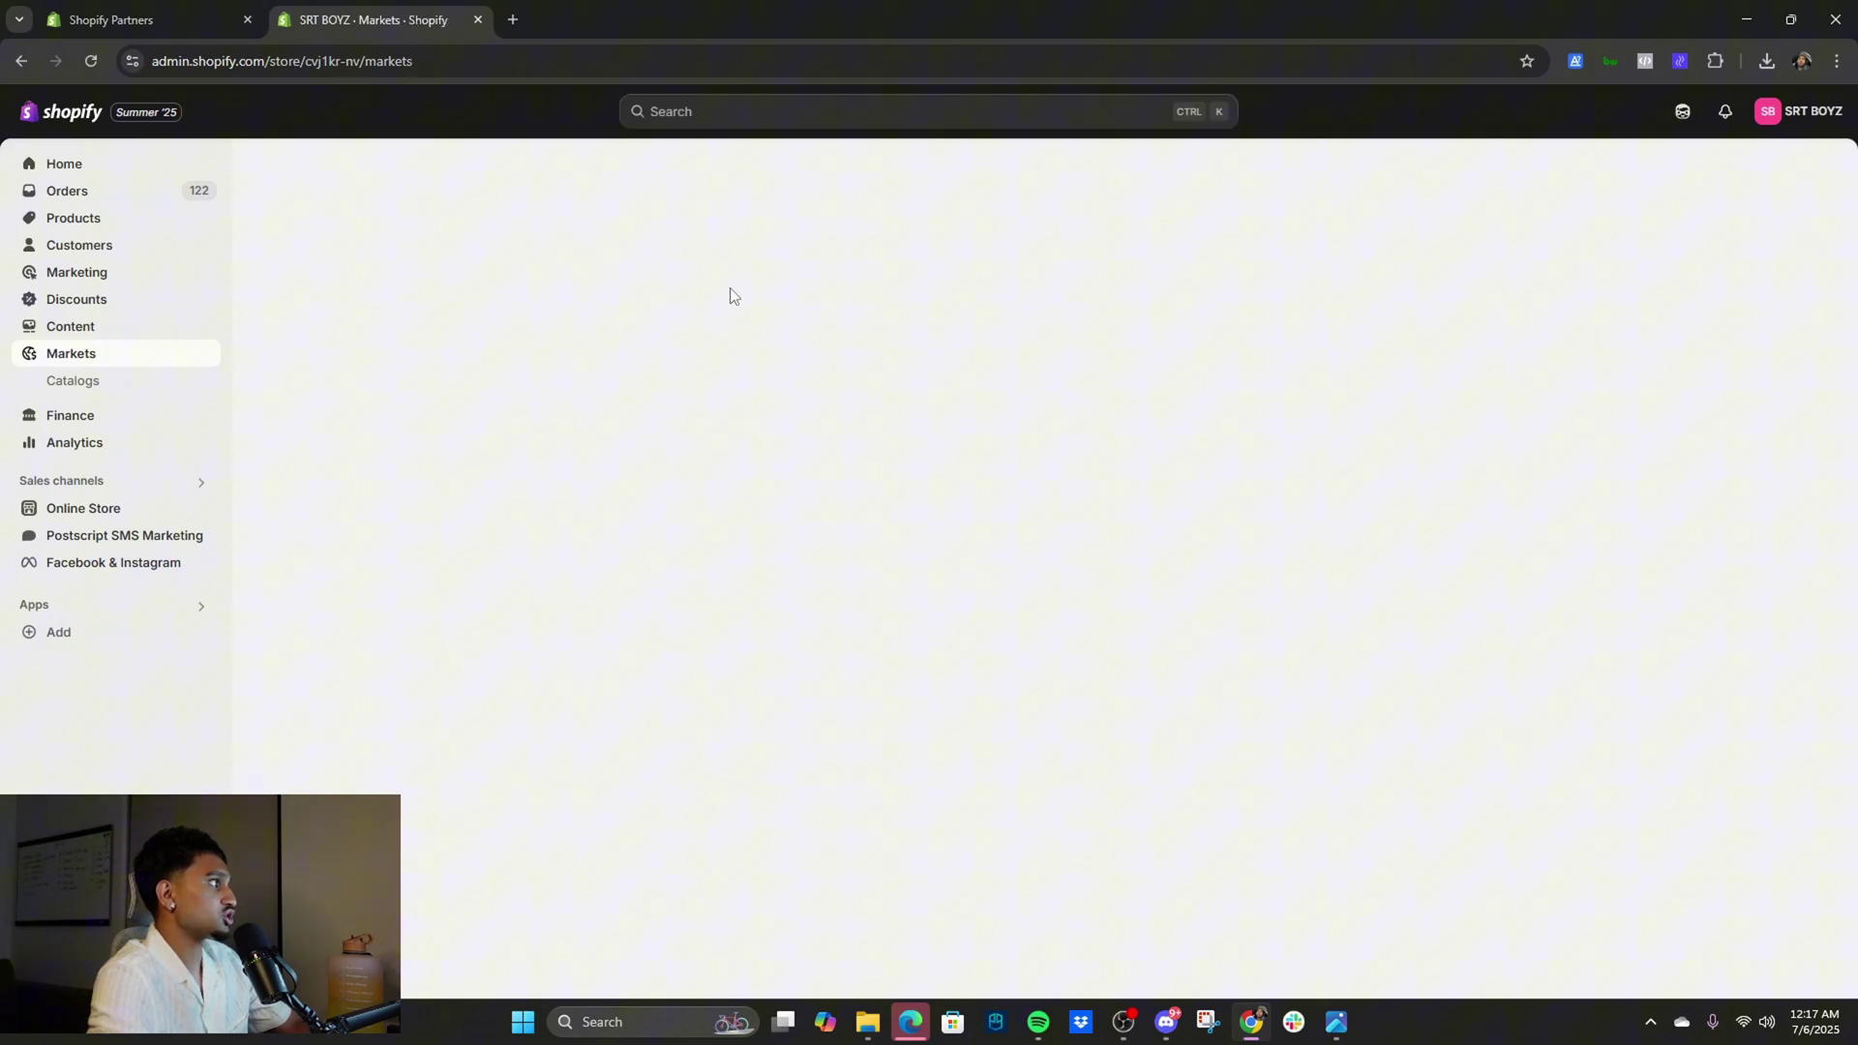
click(879, 332)
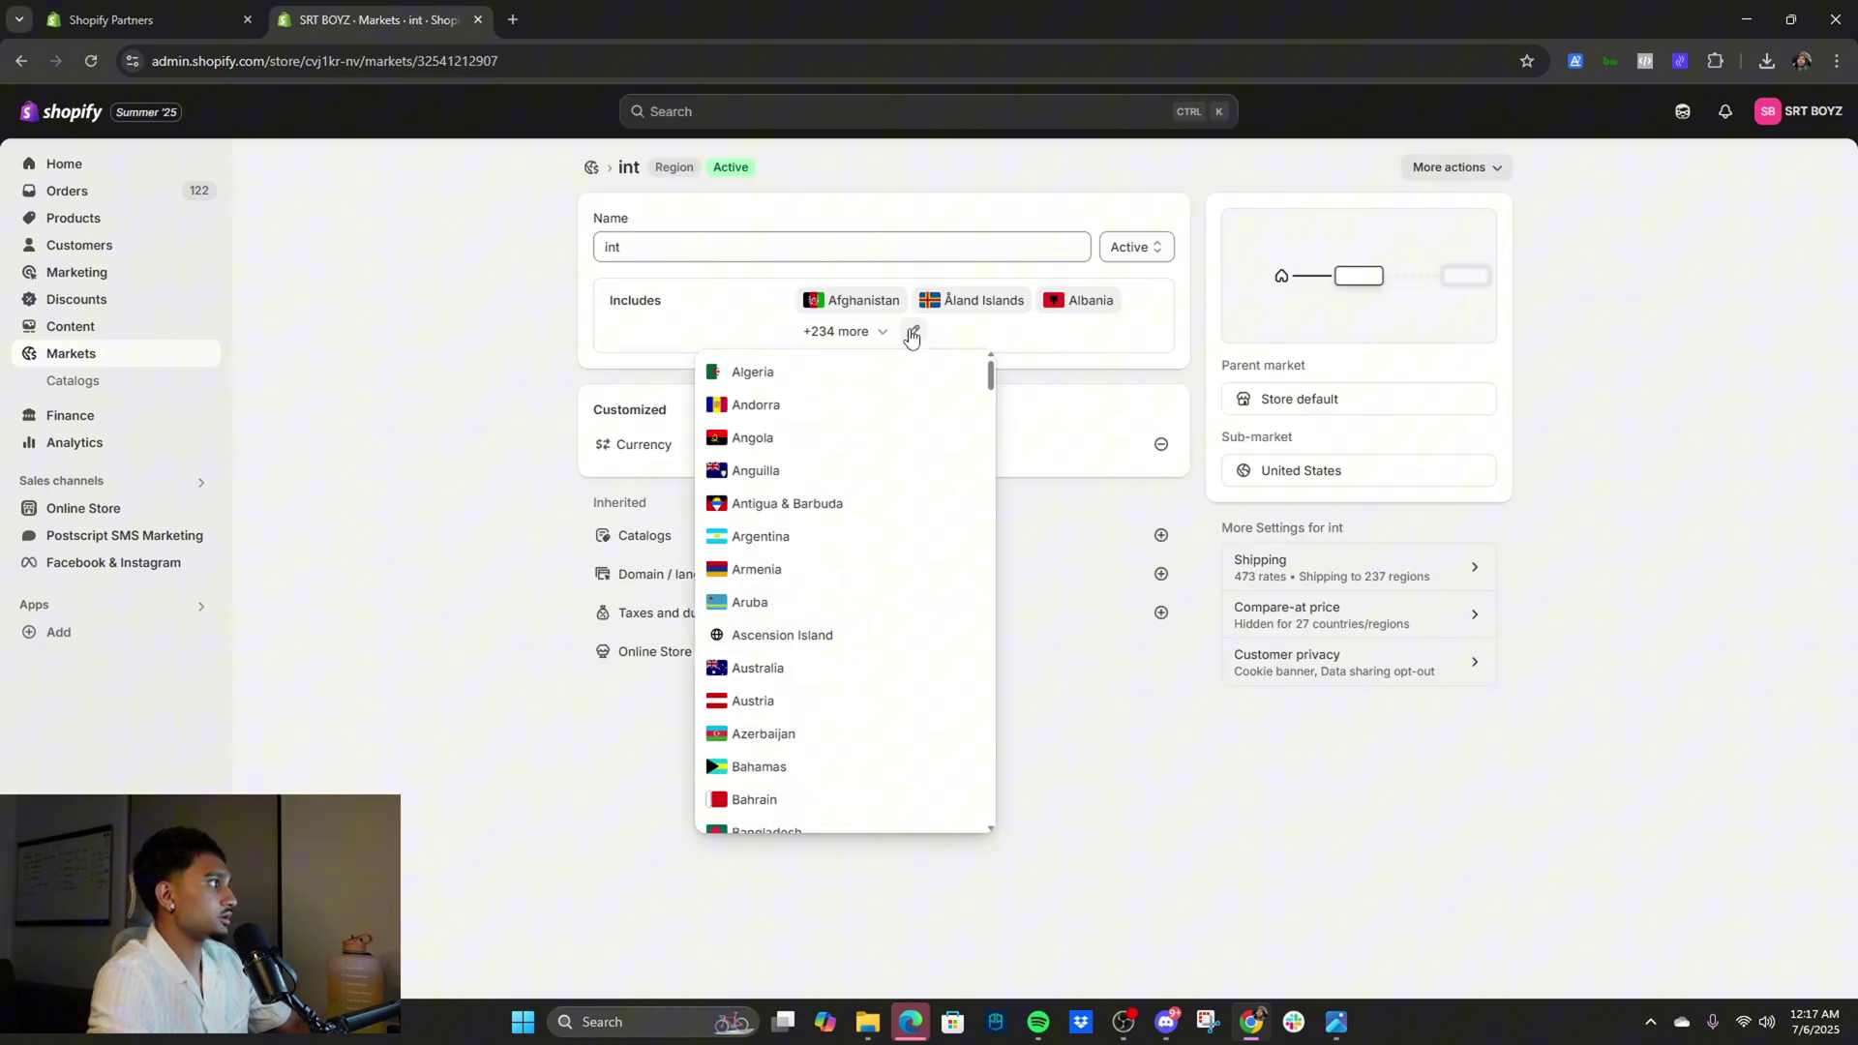
click(910, 335)
scroll(809, 485, down, 20)
scroll(1032, 607, down, 20)
scroll(1041, 634, up, 15)
scroll(1028, 721, up, 20)
right_click(983, 664)
key(Escape)
key(Escape)
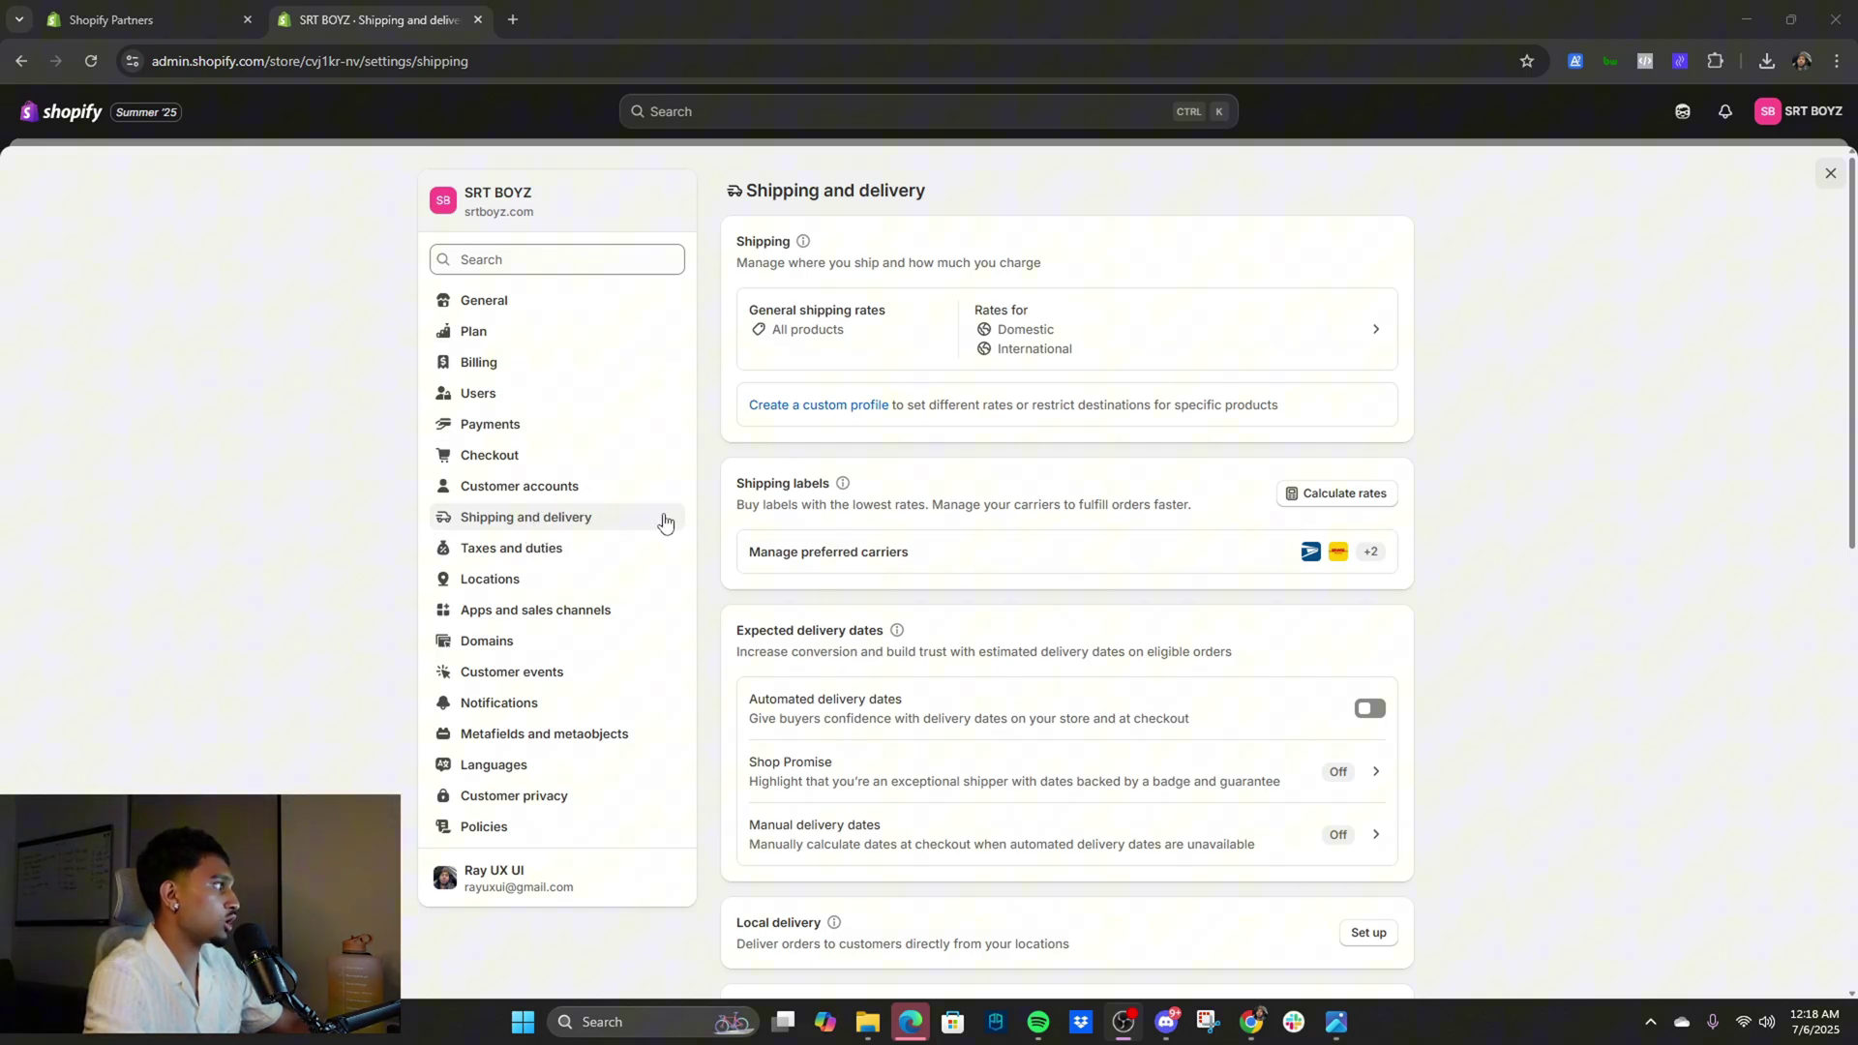
Open the General shipping profile and scroll to its Domestic and International zones
click(975, 343)
scroll(1216, 568, down, 3)
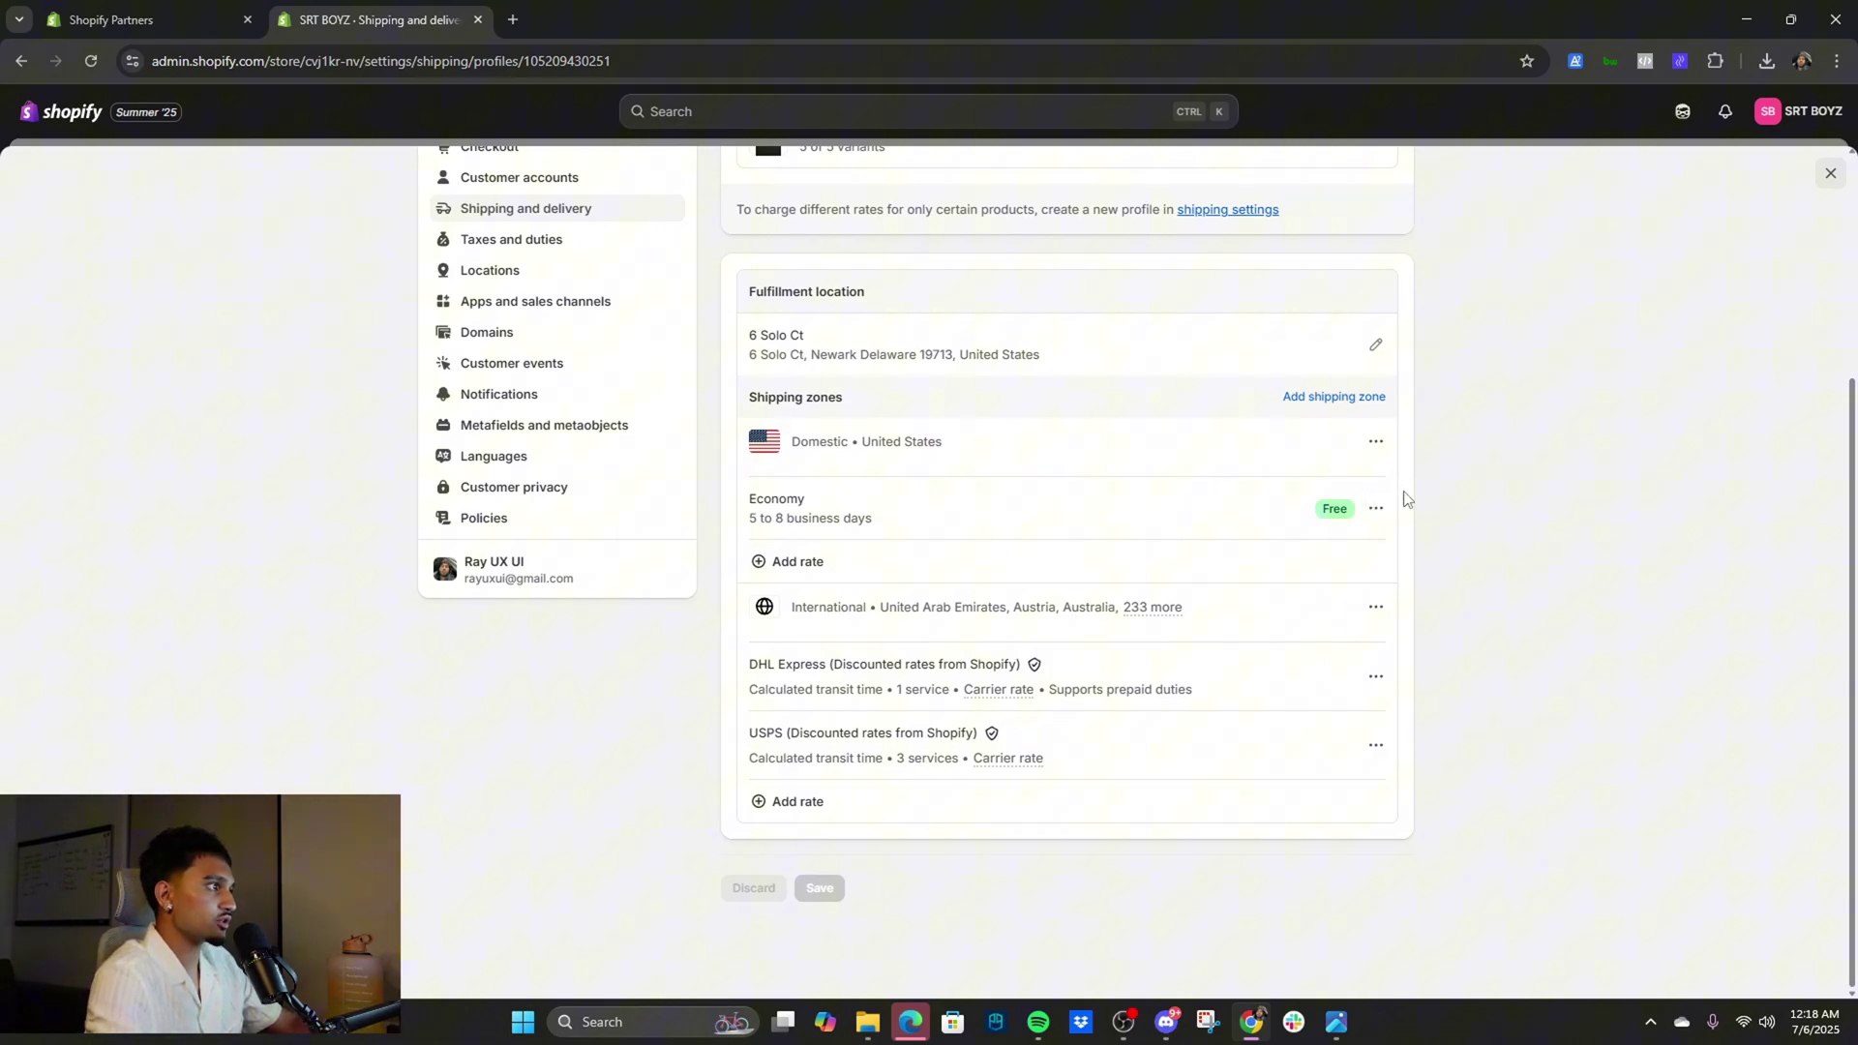
Inspect the Domestic Economy rate's options, including custom rate, and close without saving
click(1375, 508)
click(1355, 546)
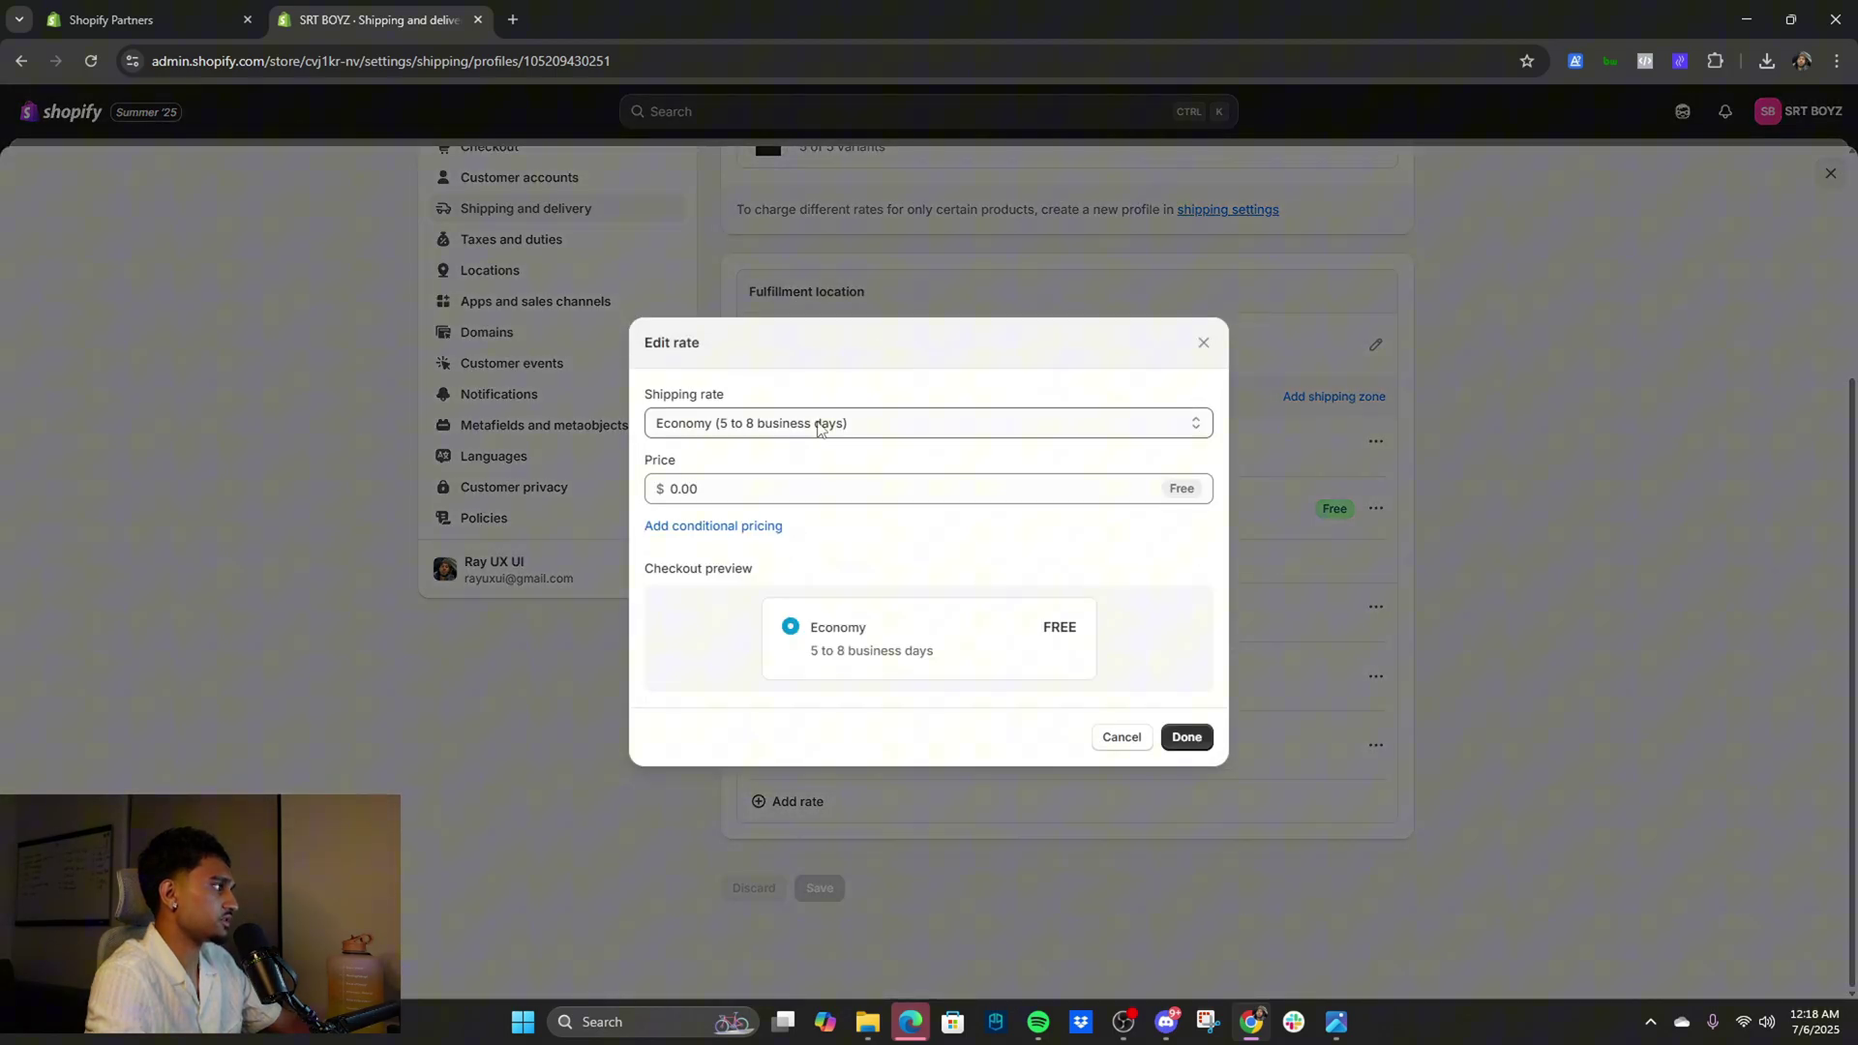
double_click(689, 426)
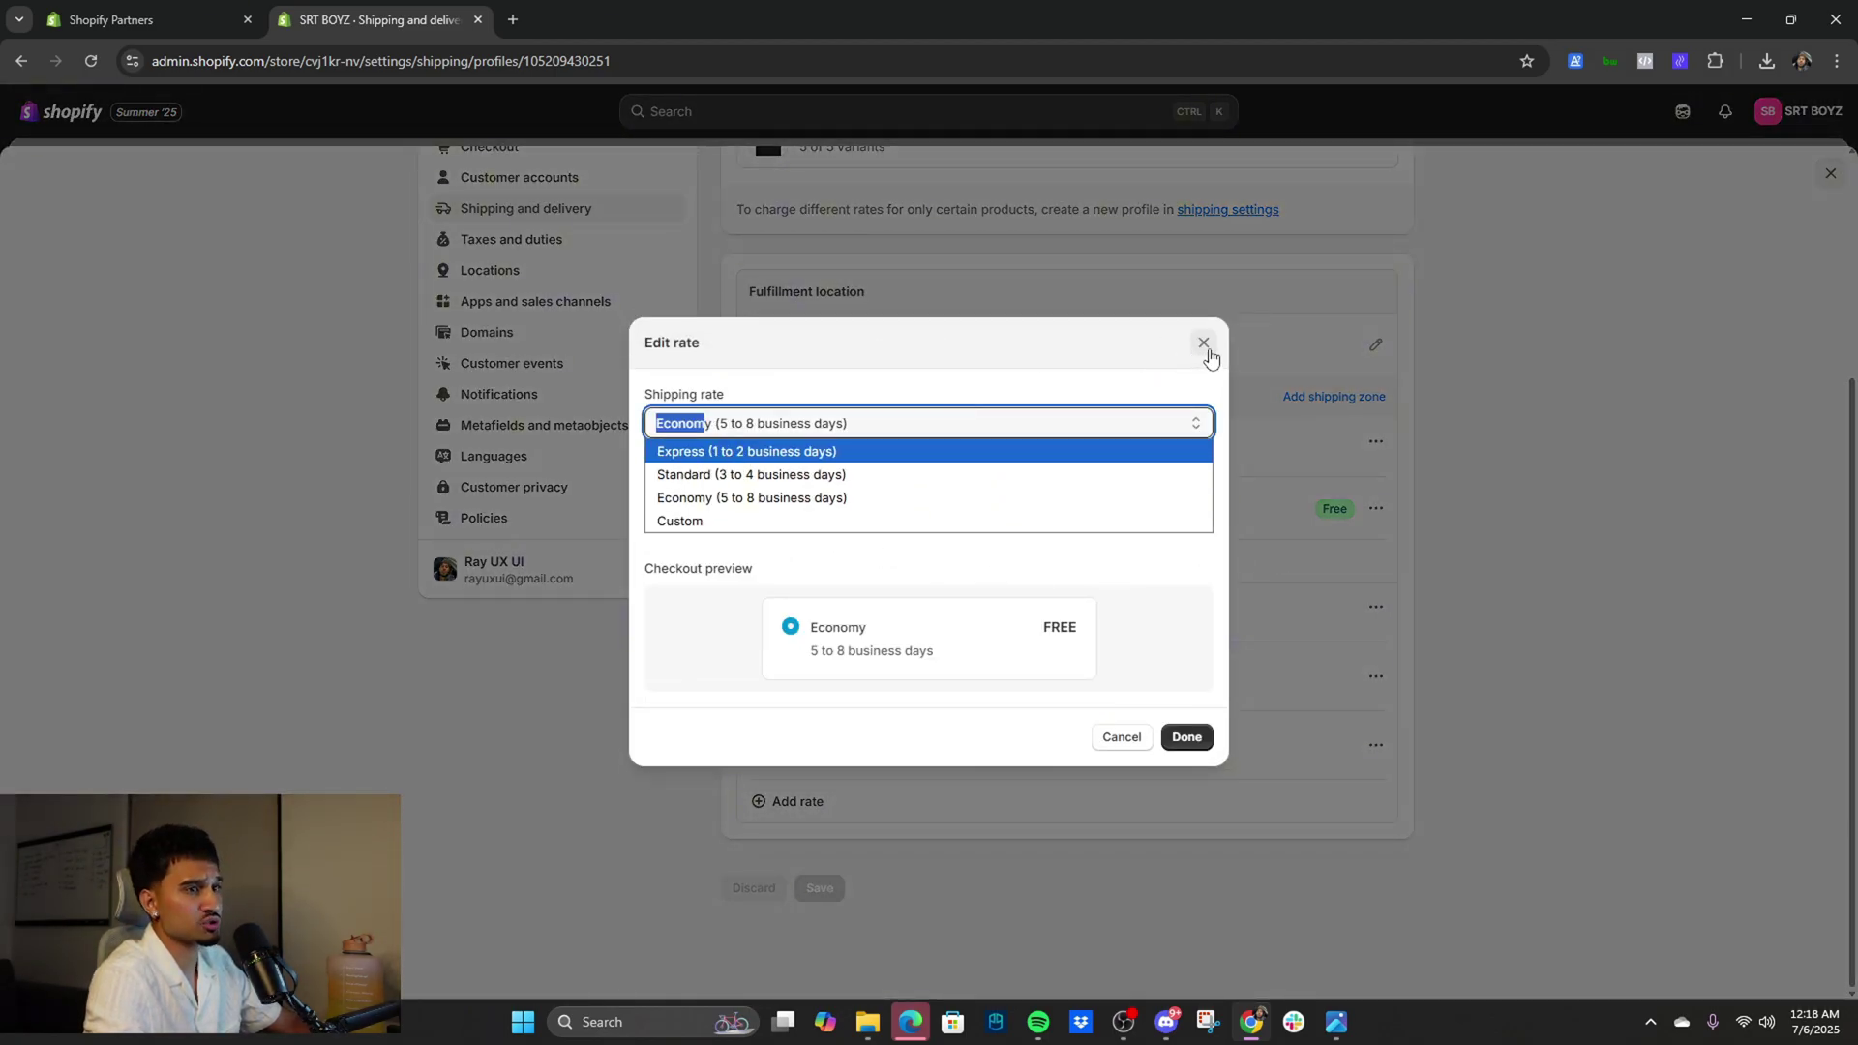
click(957, 521)
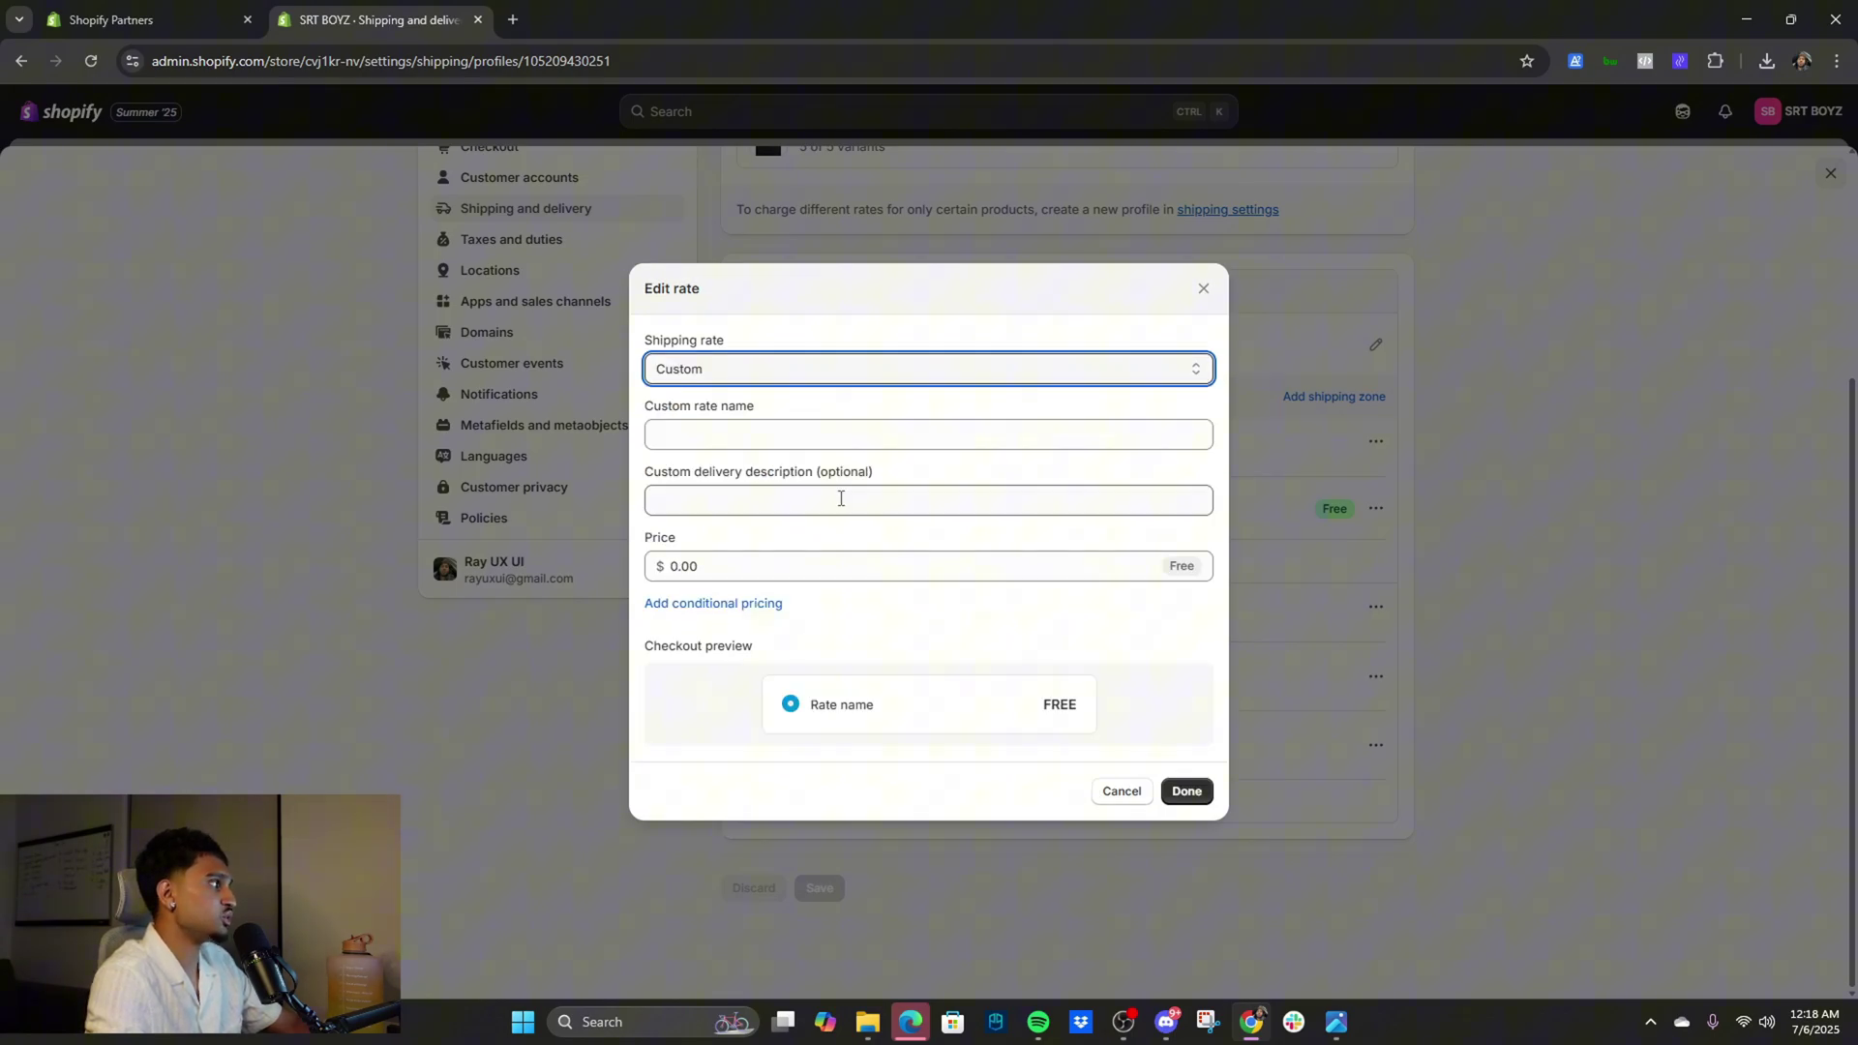
click(1203, 290)
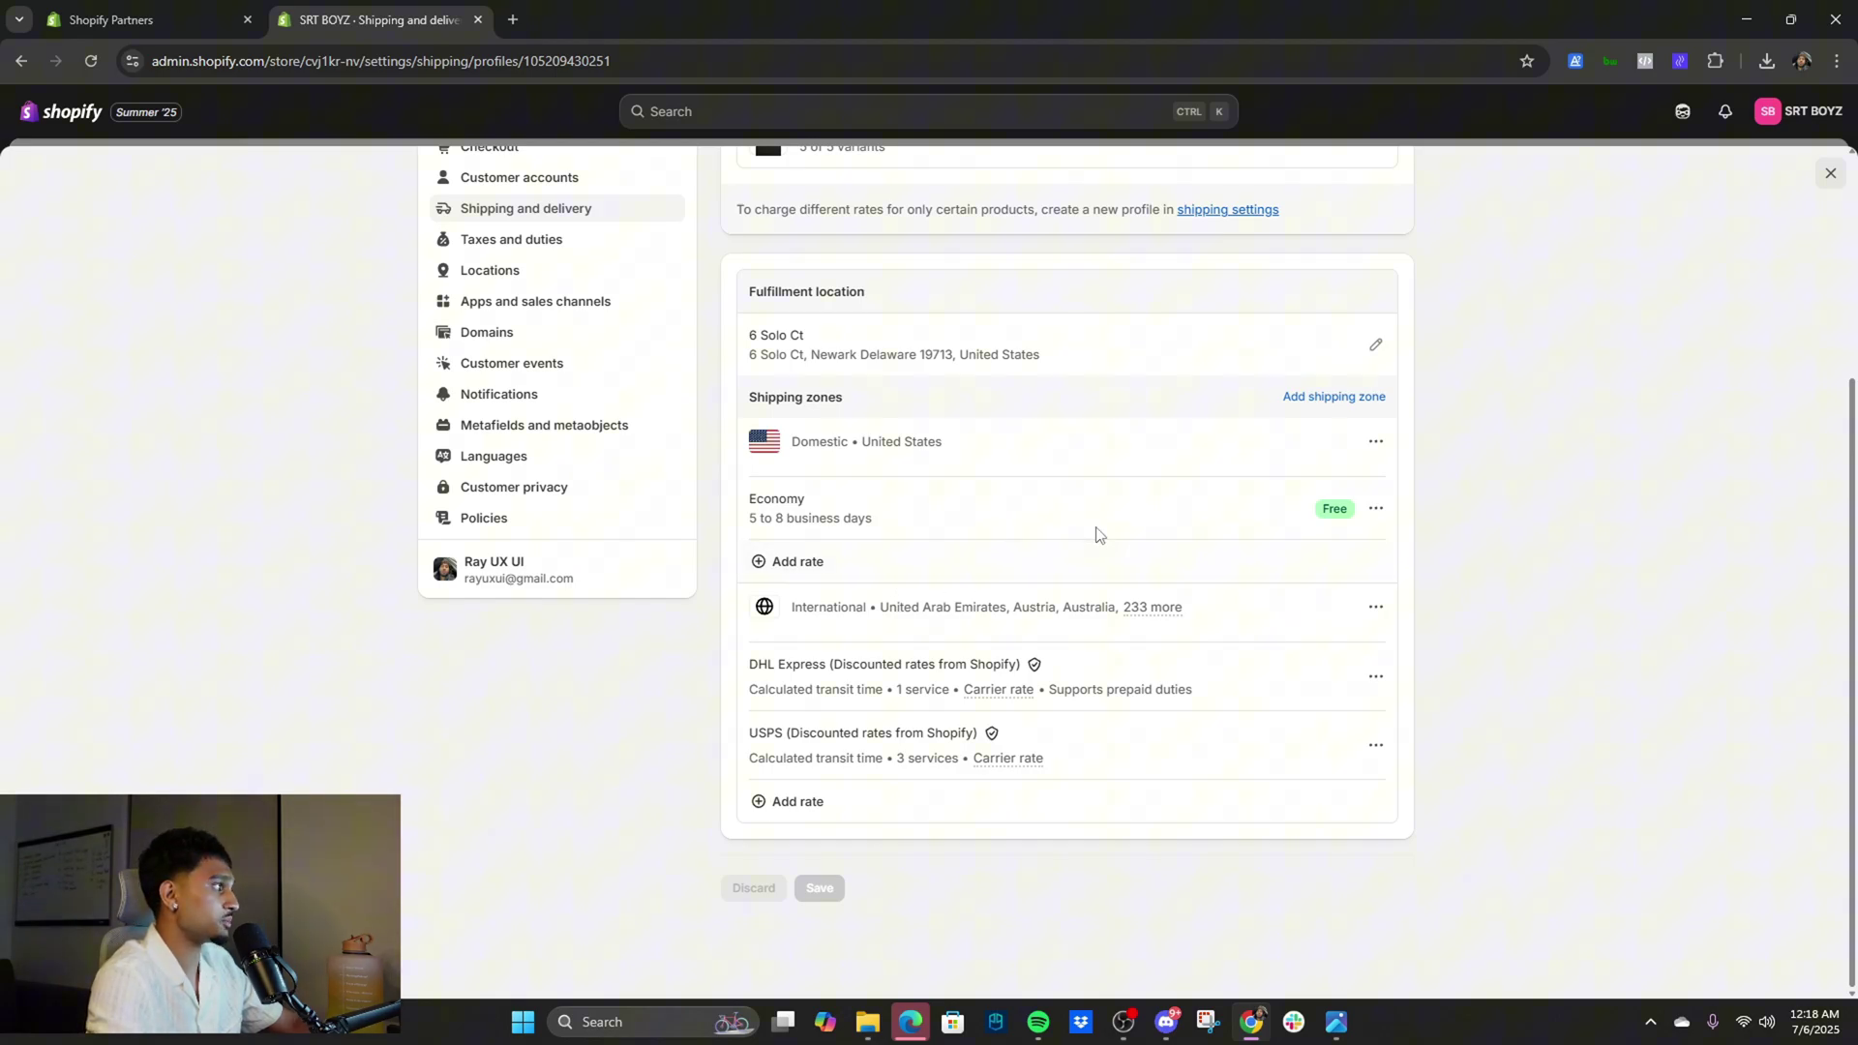
Review the International zone's countries in its editor and close it unchanged
click(1375, 606)
click(1341, 651)
scroll(979, 584, down, 10)
scroll(1098, 468, up, 10)
click(1201, 232)
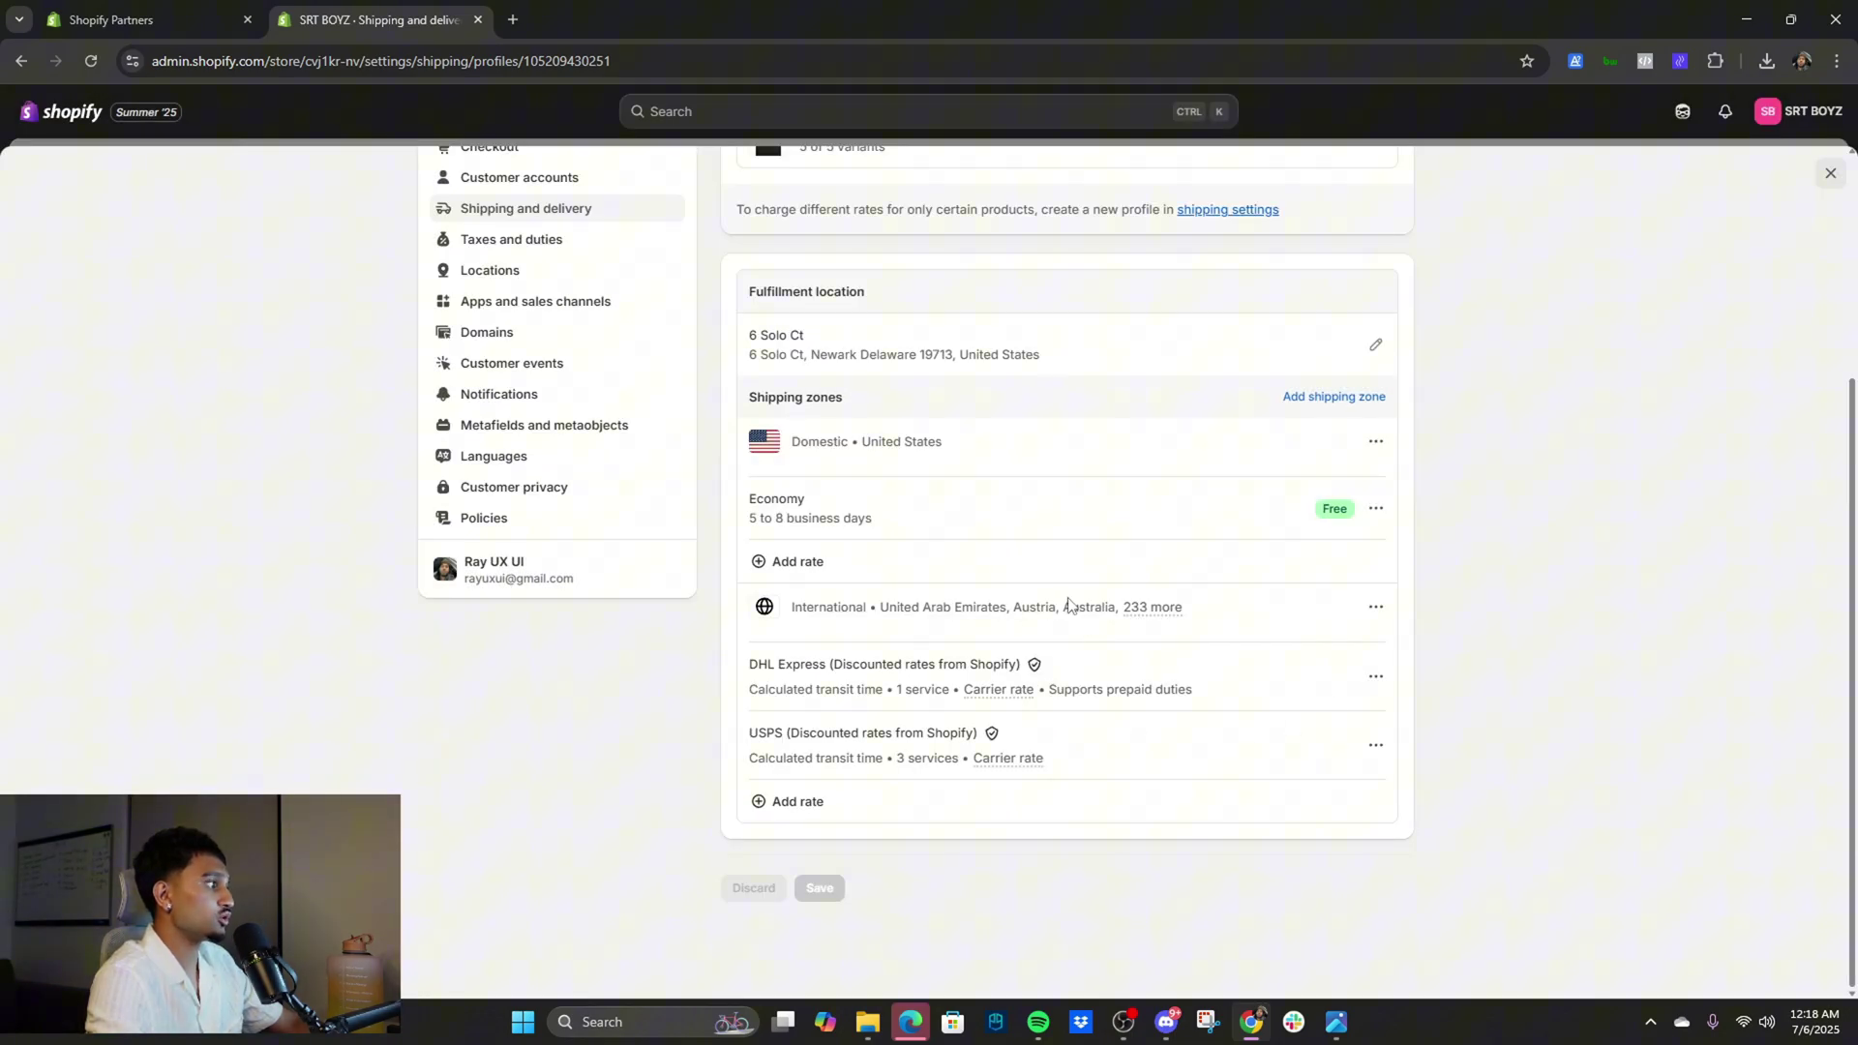
scroll(1328, 590, up, 1)
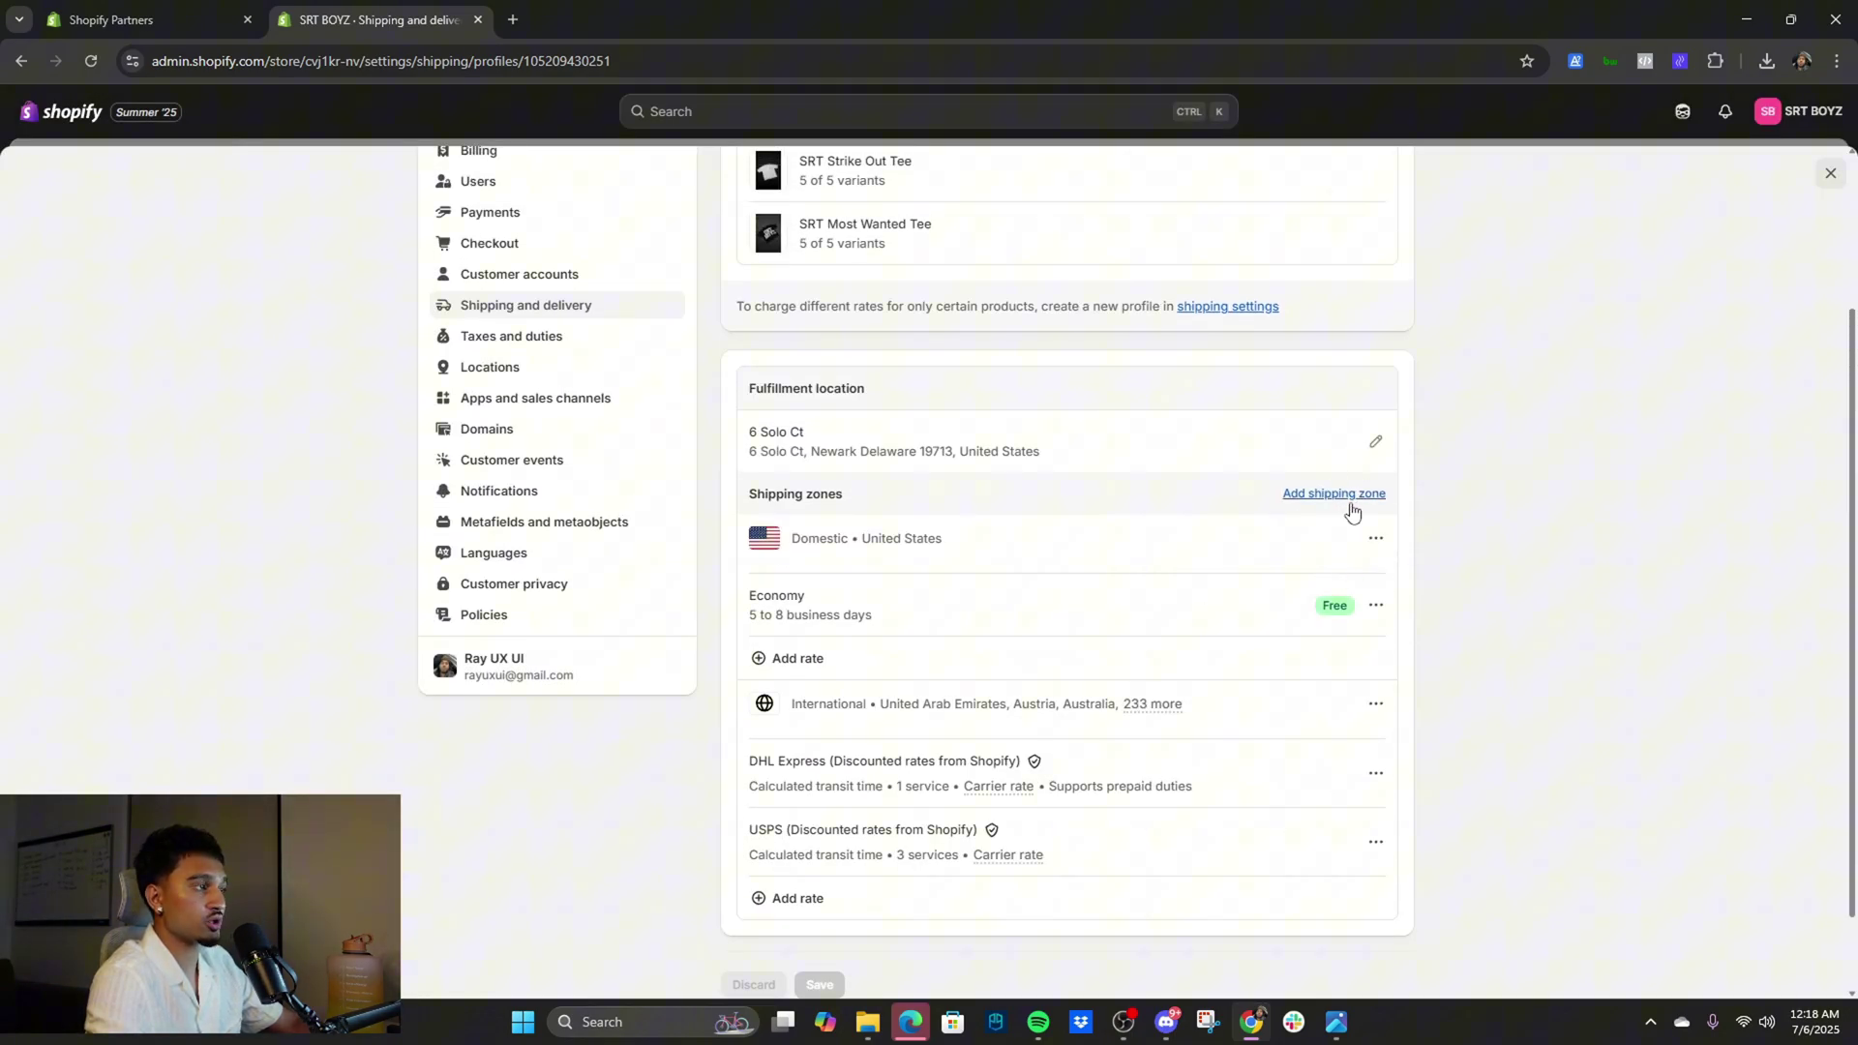
scroll(1316, 542, down, 1)
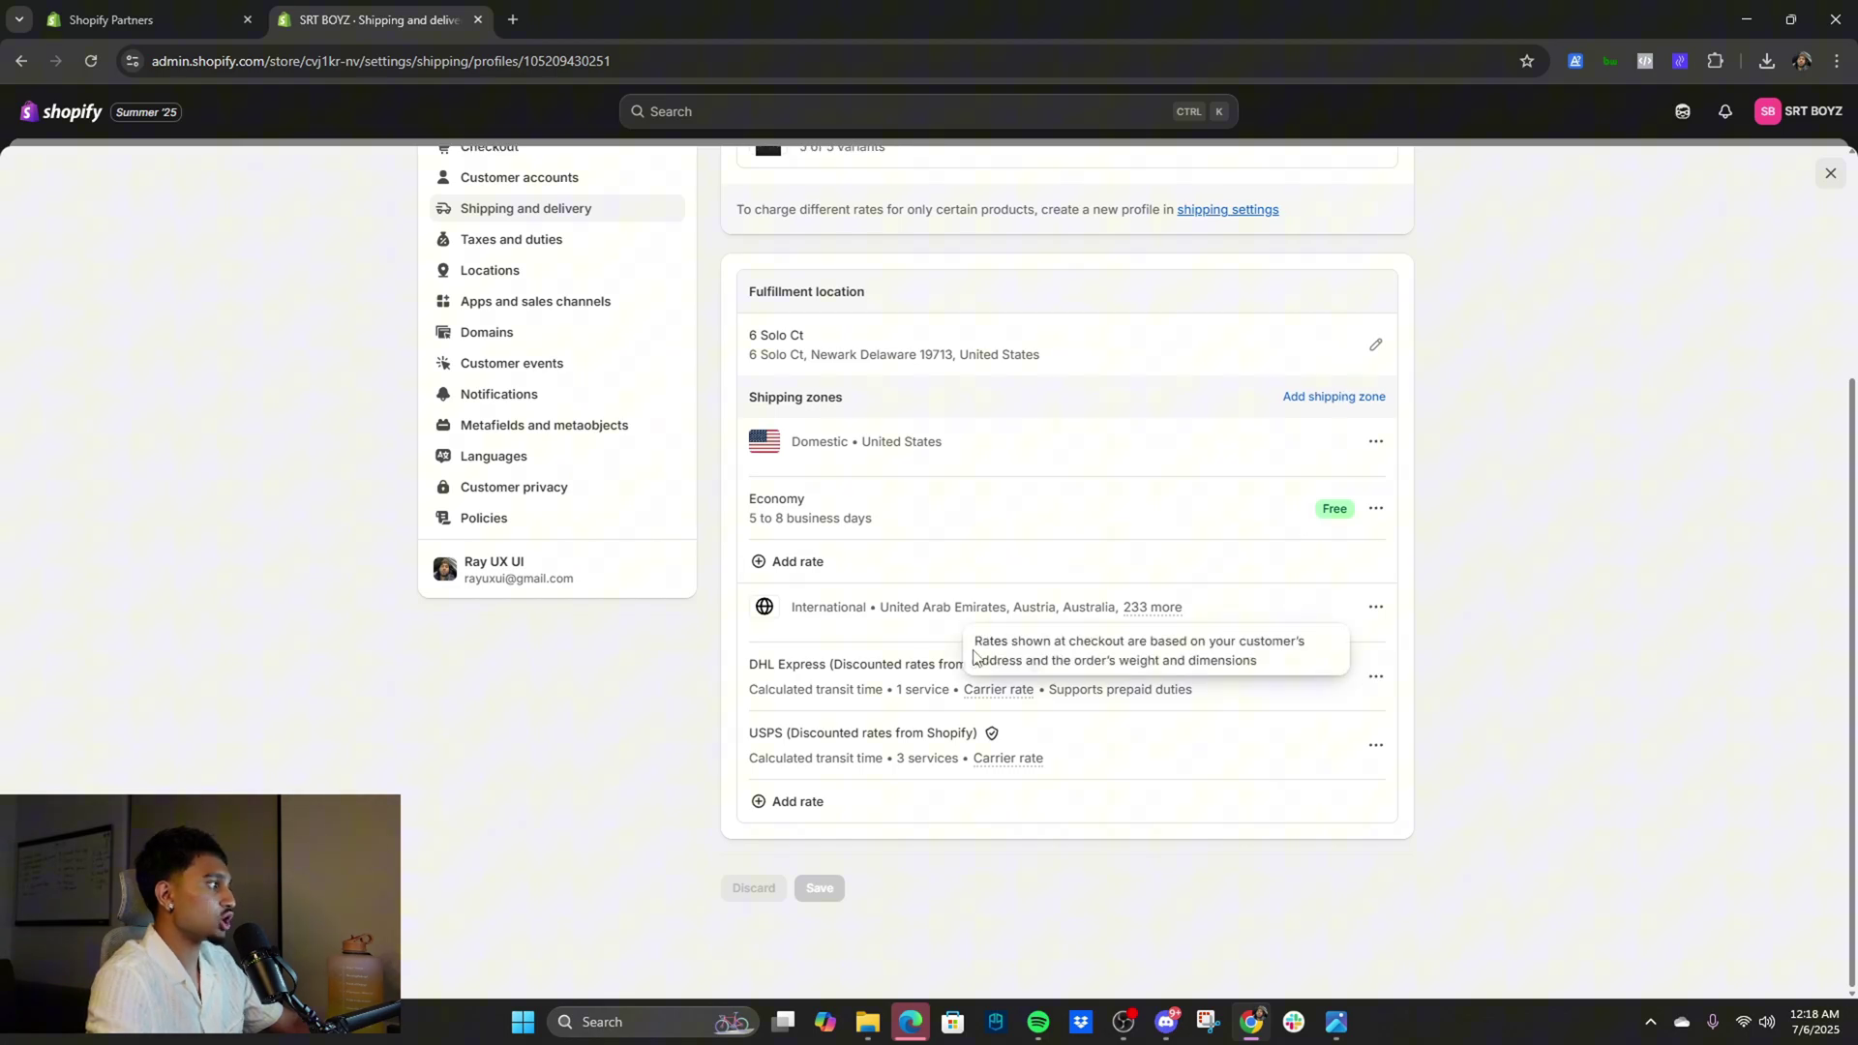
Try a carrier-calculated International rate and cancel, then confirm DHL Express as the carrier
click(935, 813)
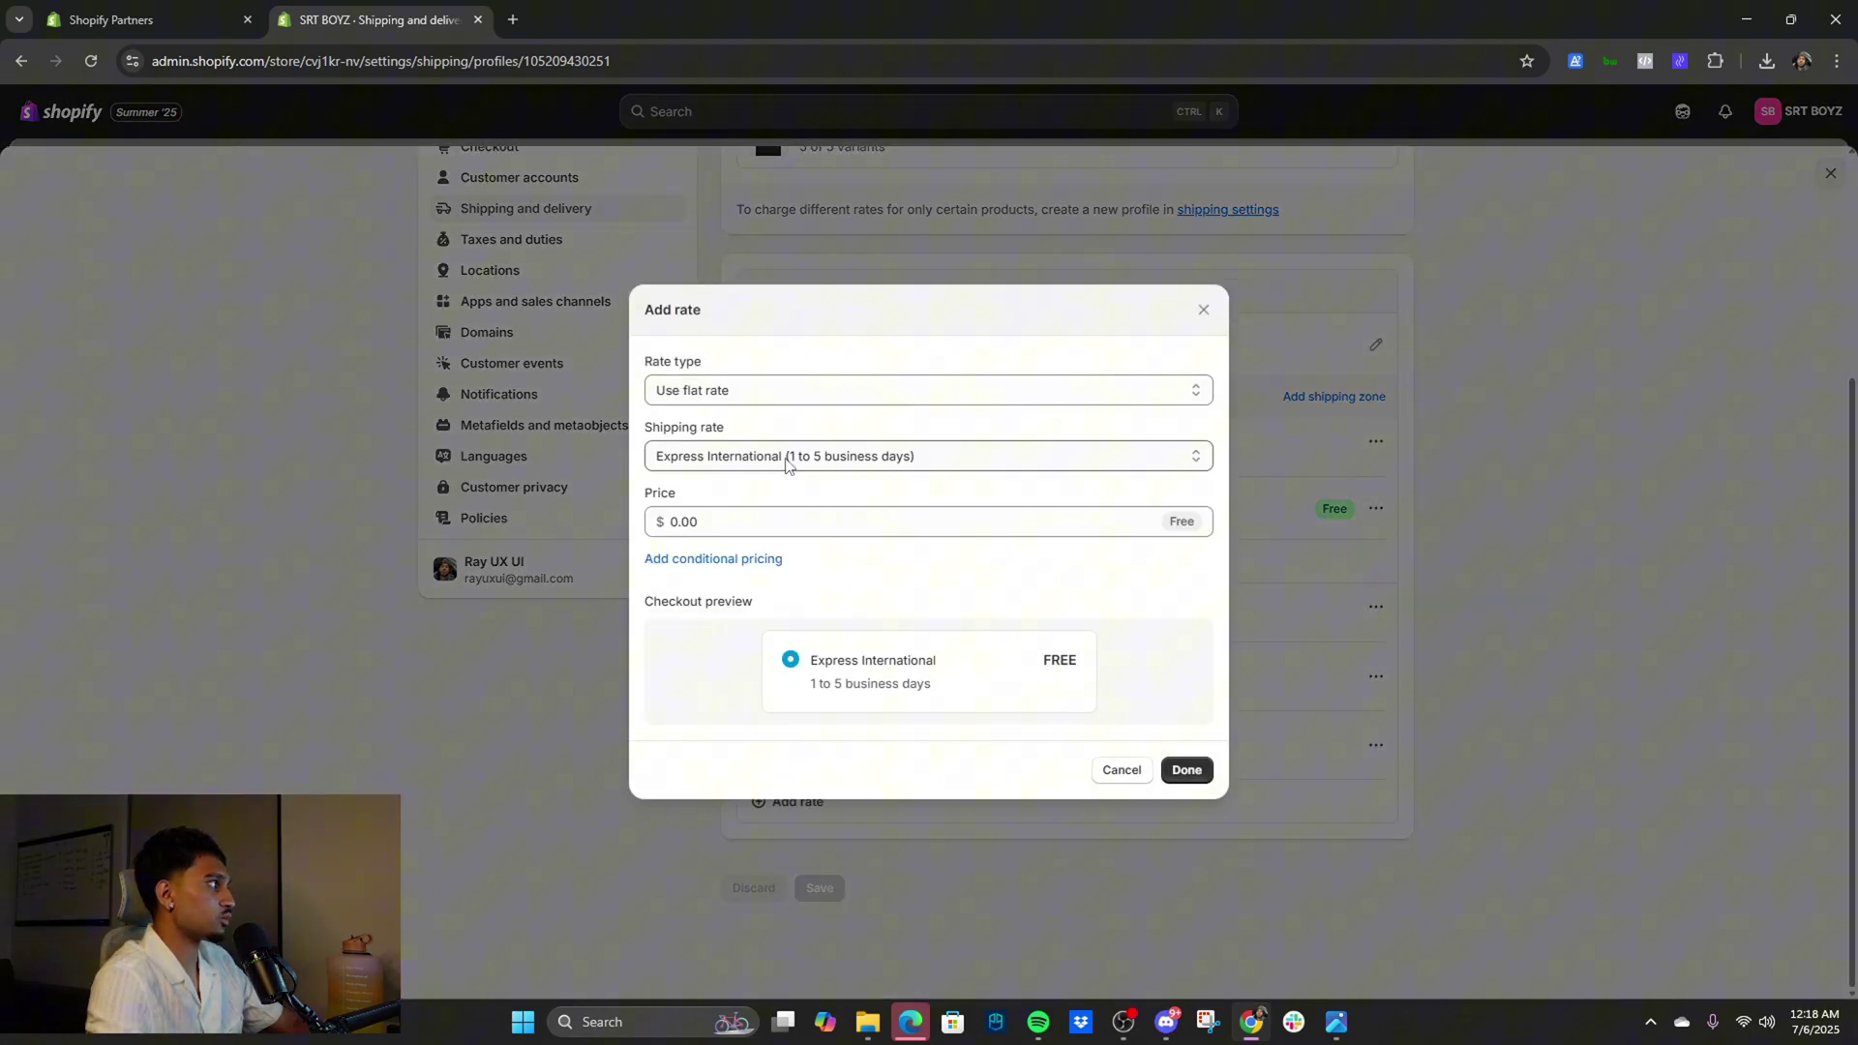
click(784, 390)
click(782, 445)
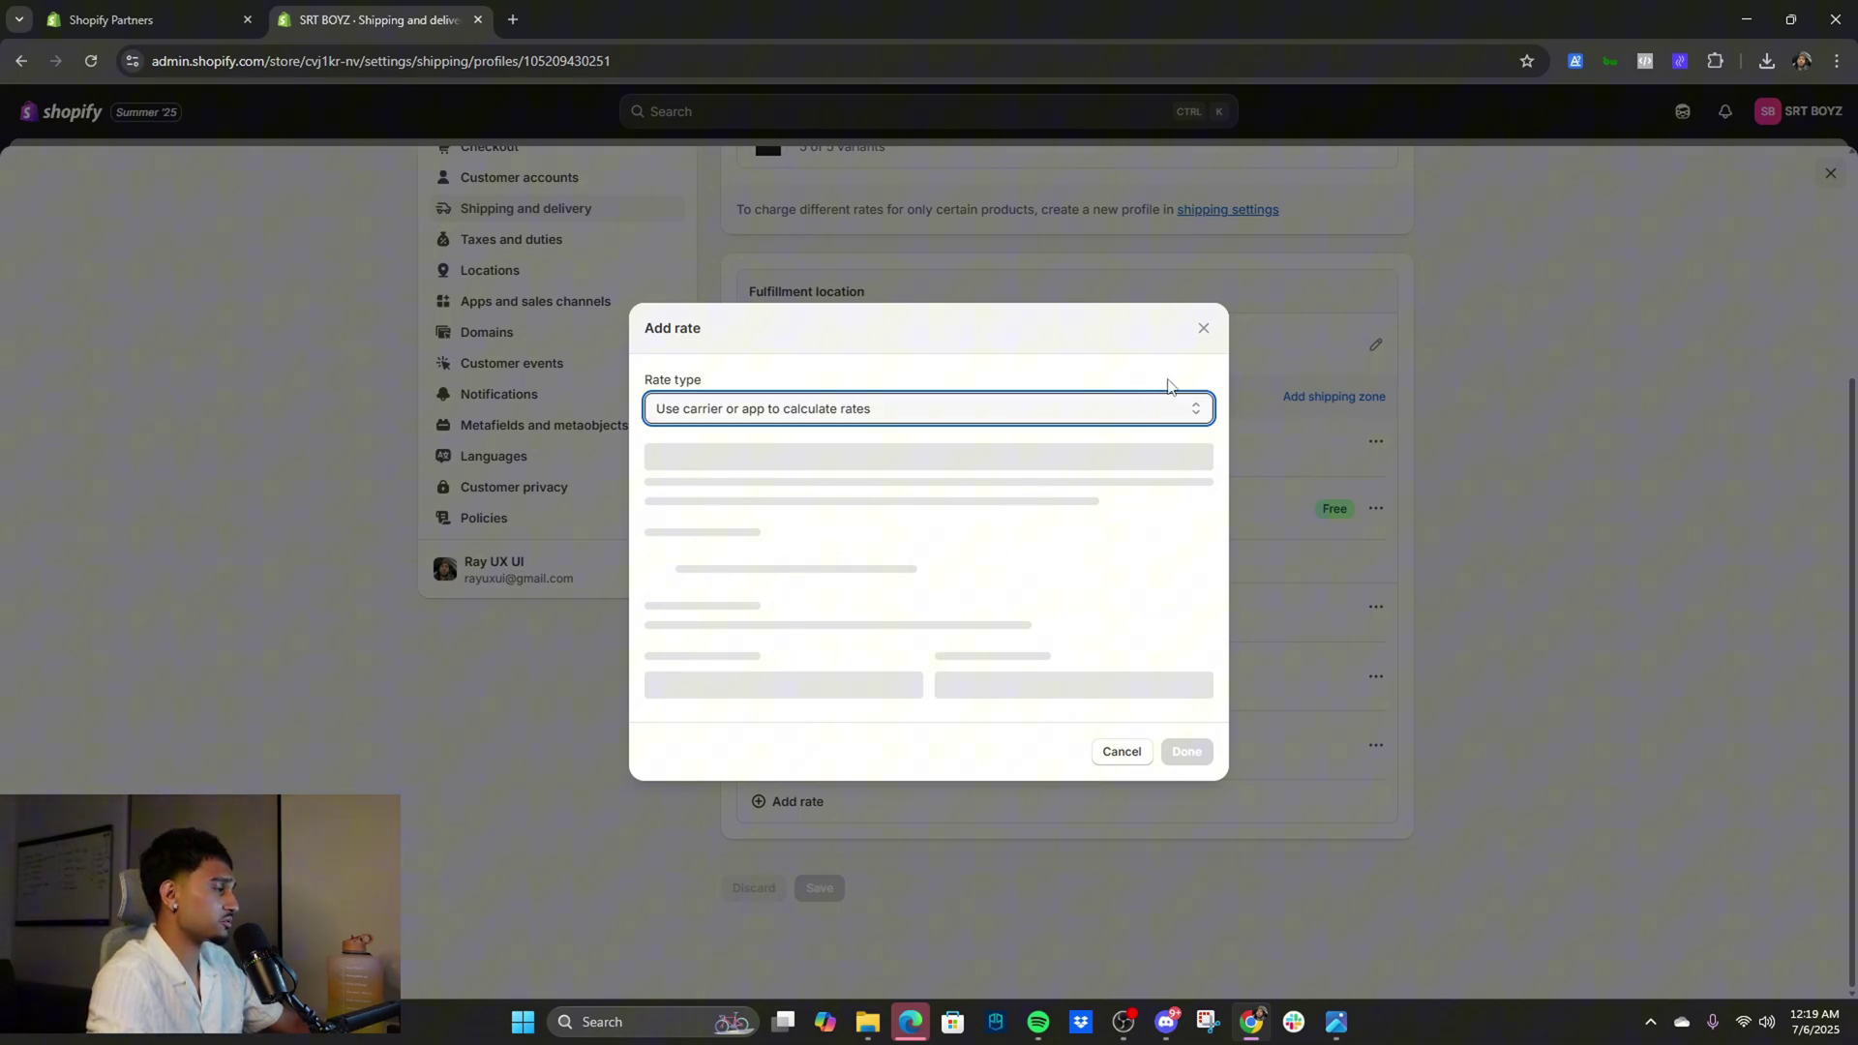
click(1204, 334)
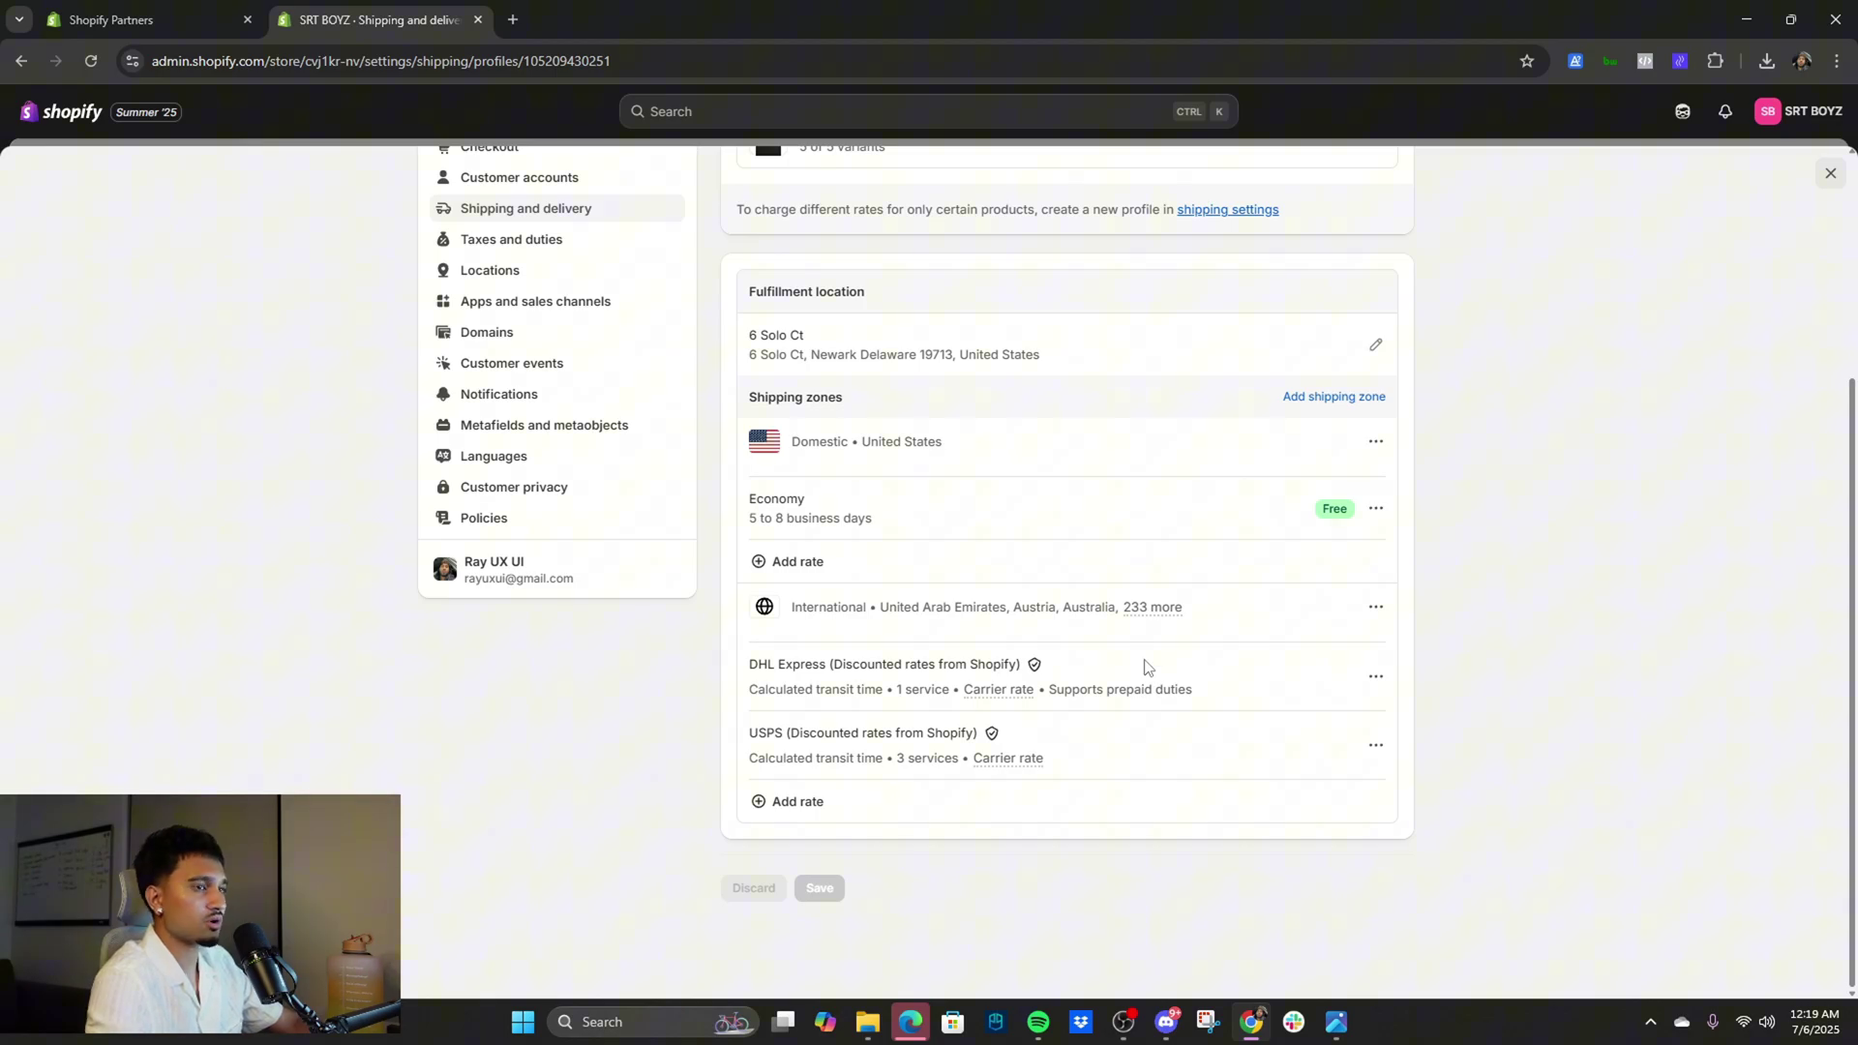
click(1332, 695)
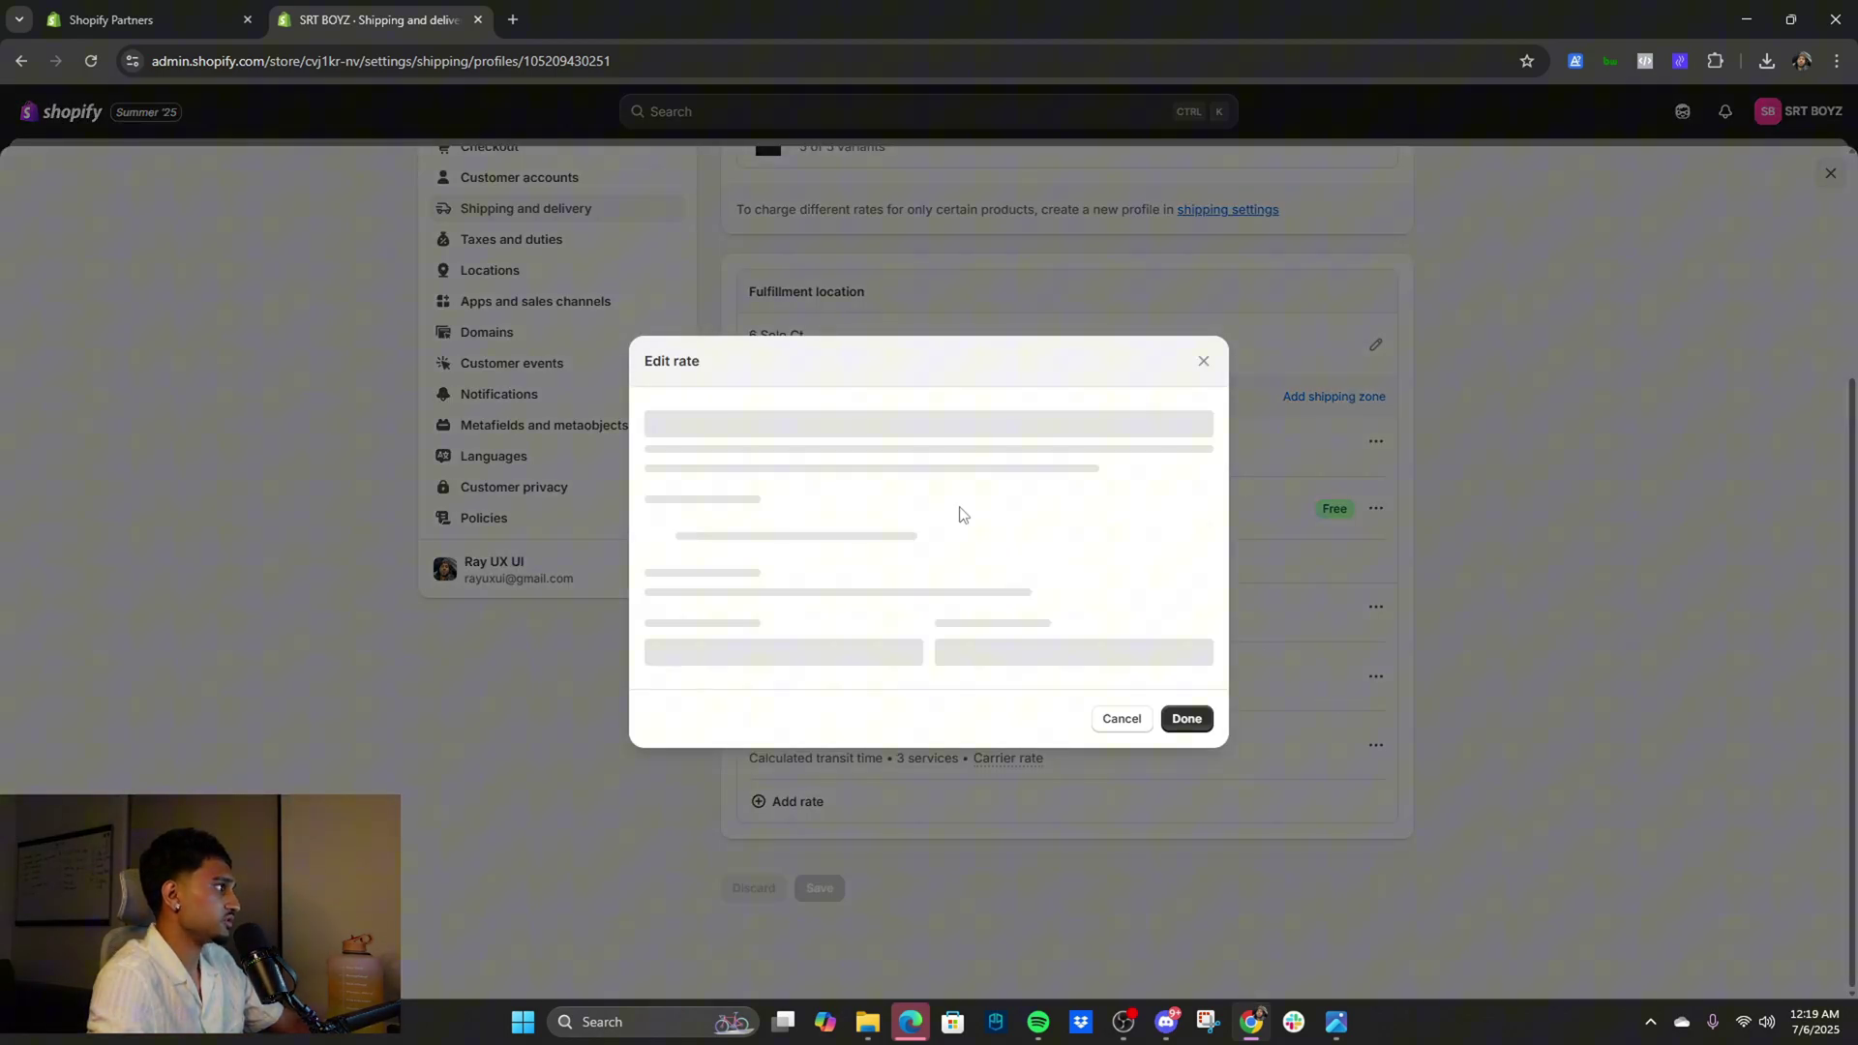
click(795, 370)
click(779, 386)
click(1181, 779)
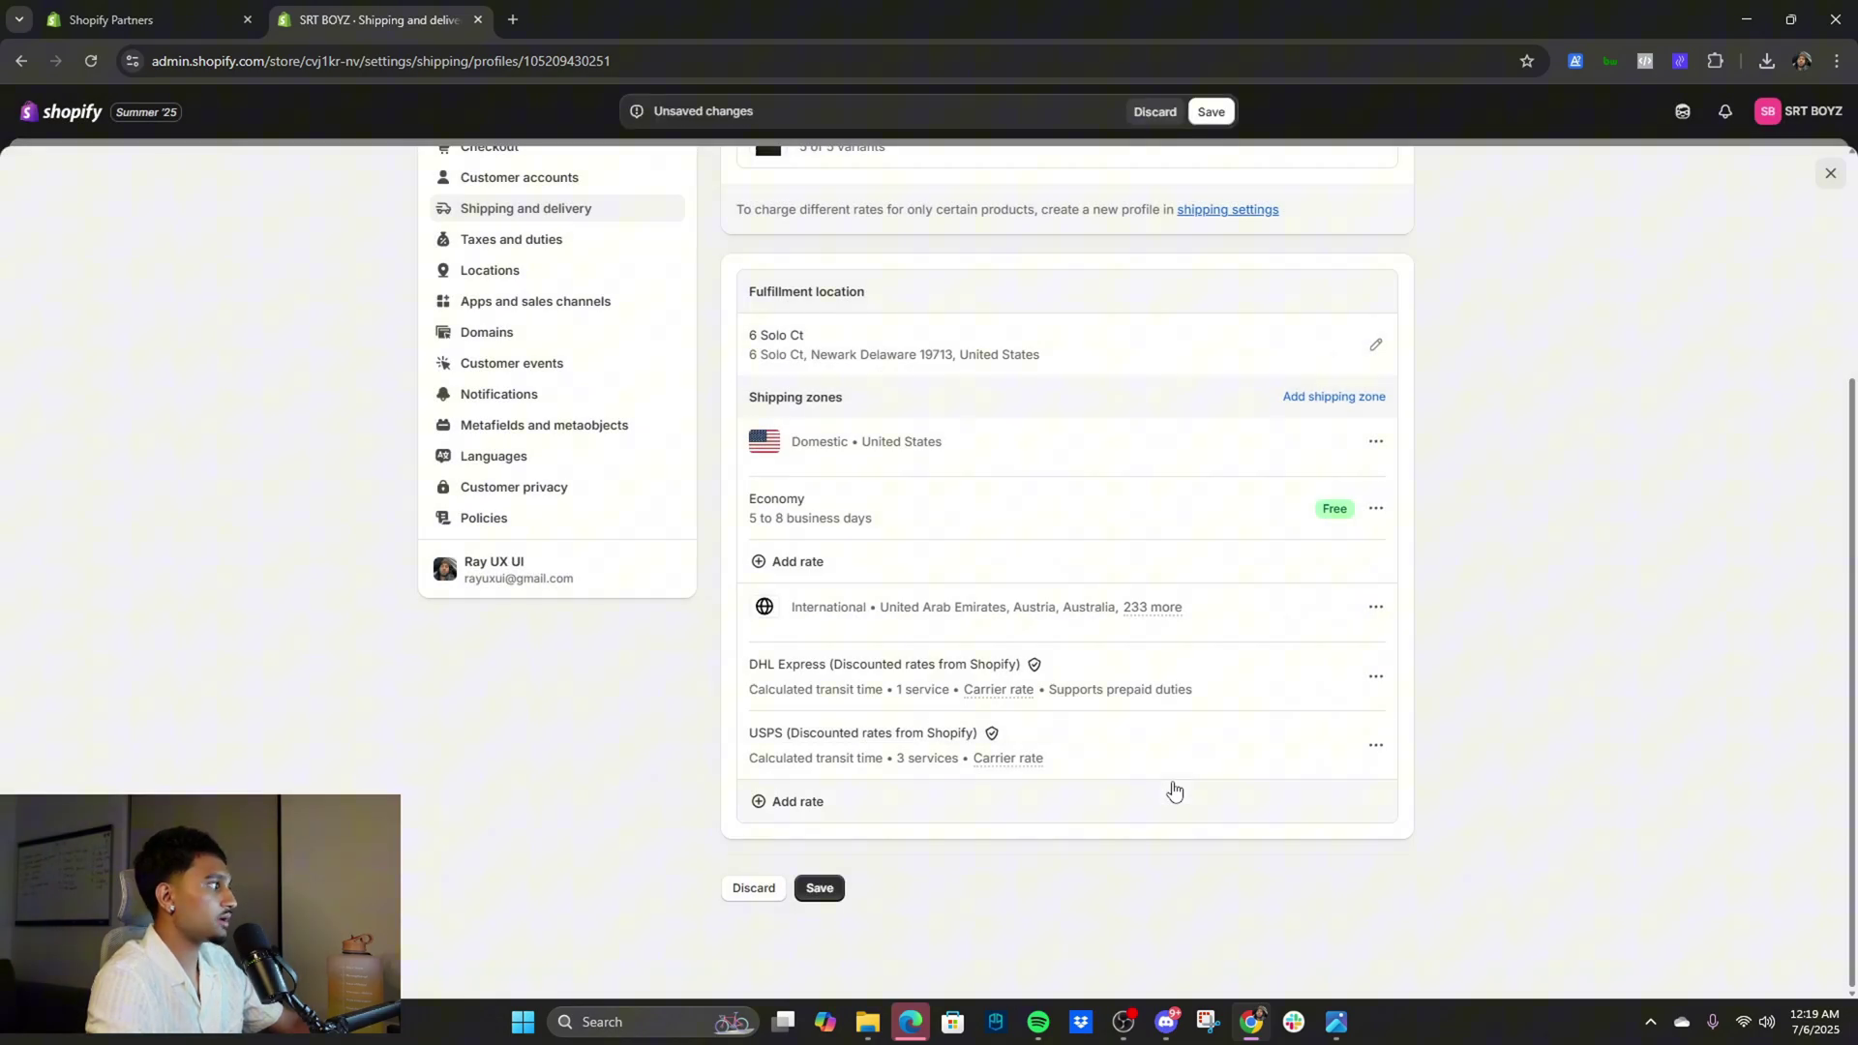
scroll(1026, 697, up, 3)
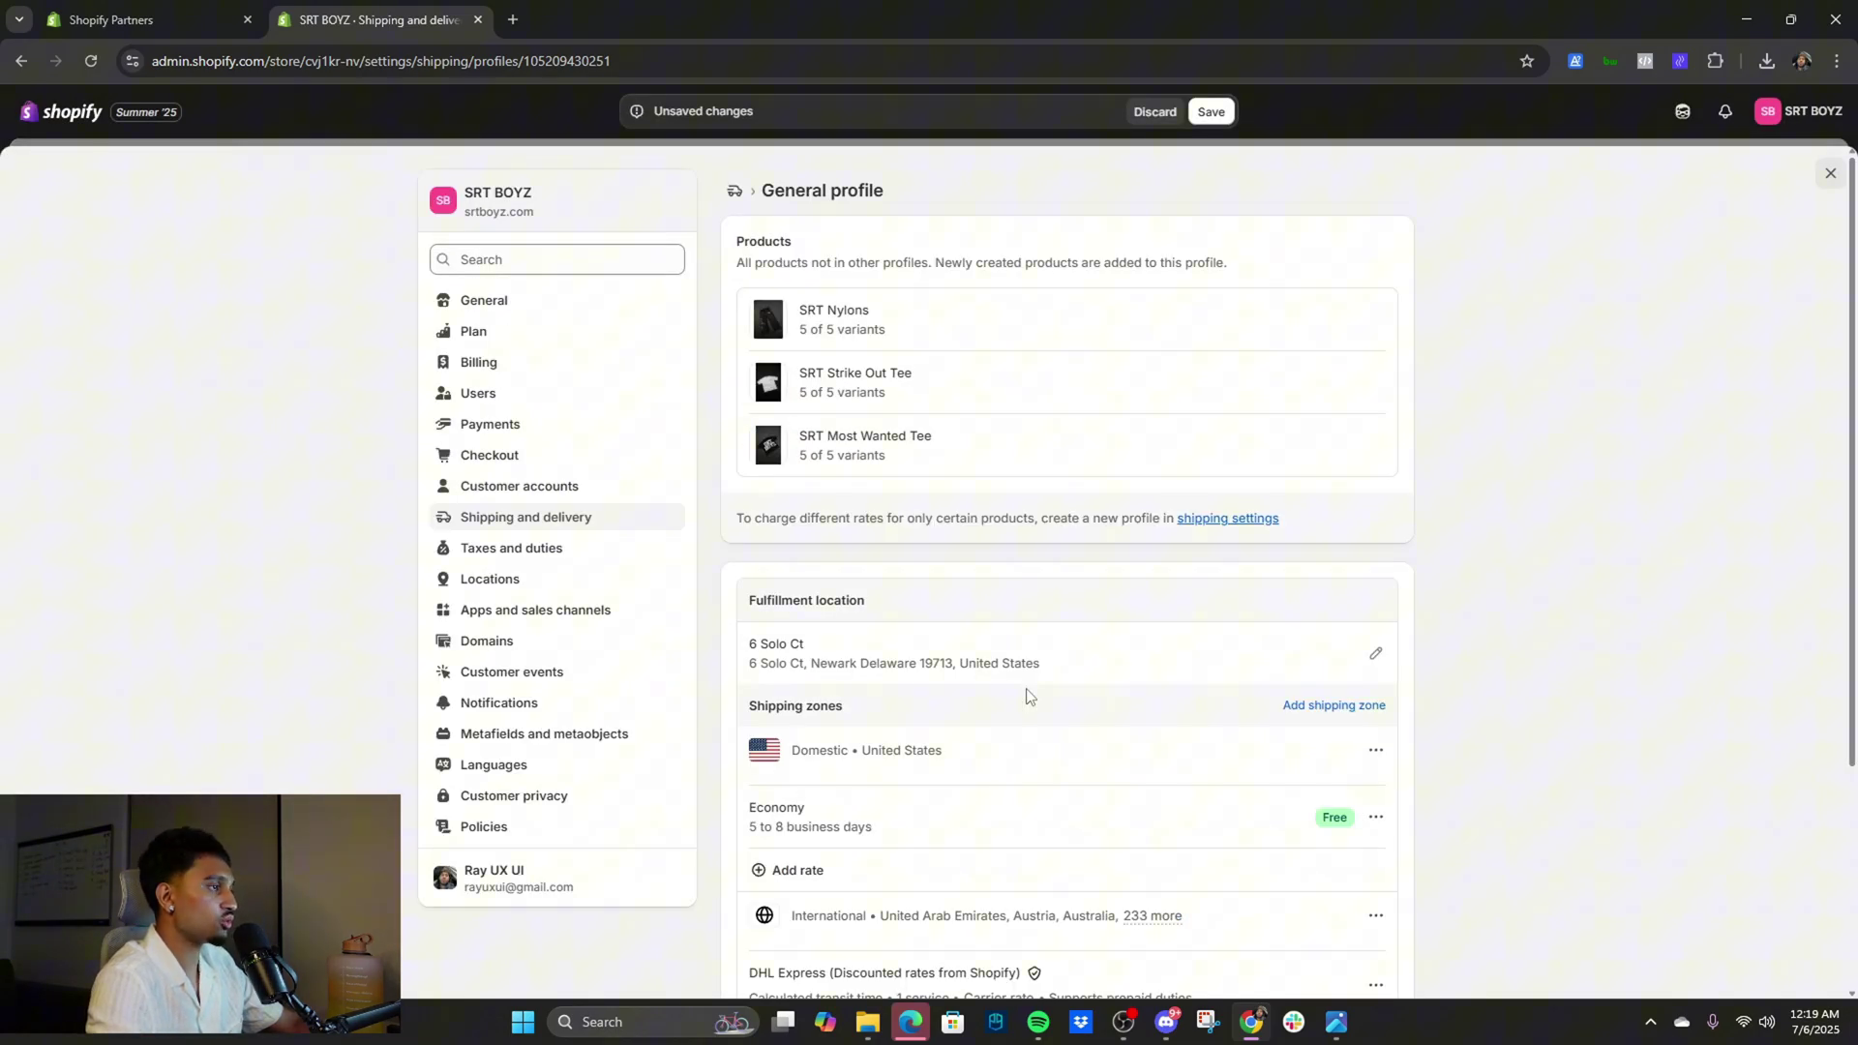